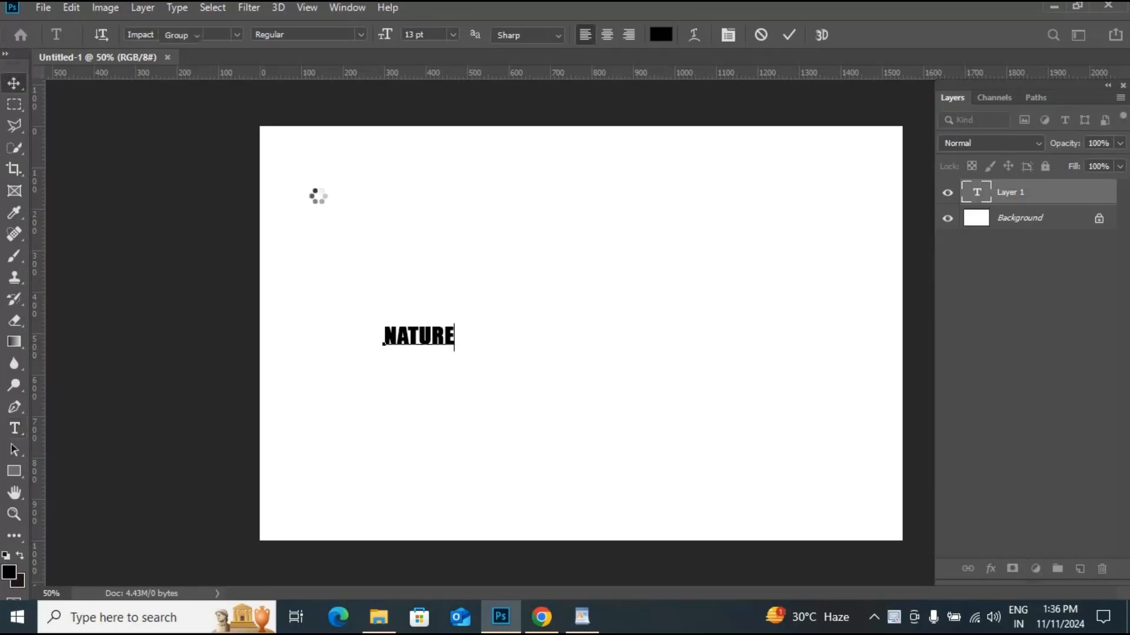
- Enlarge the NATURE text with Free Transform so it spans most of the canvas, then commit
key(ctrl+t)
drag(454, 349, 619, 457)
drag(546, 339, 705, 399)
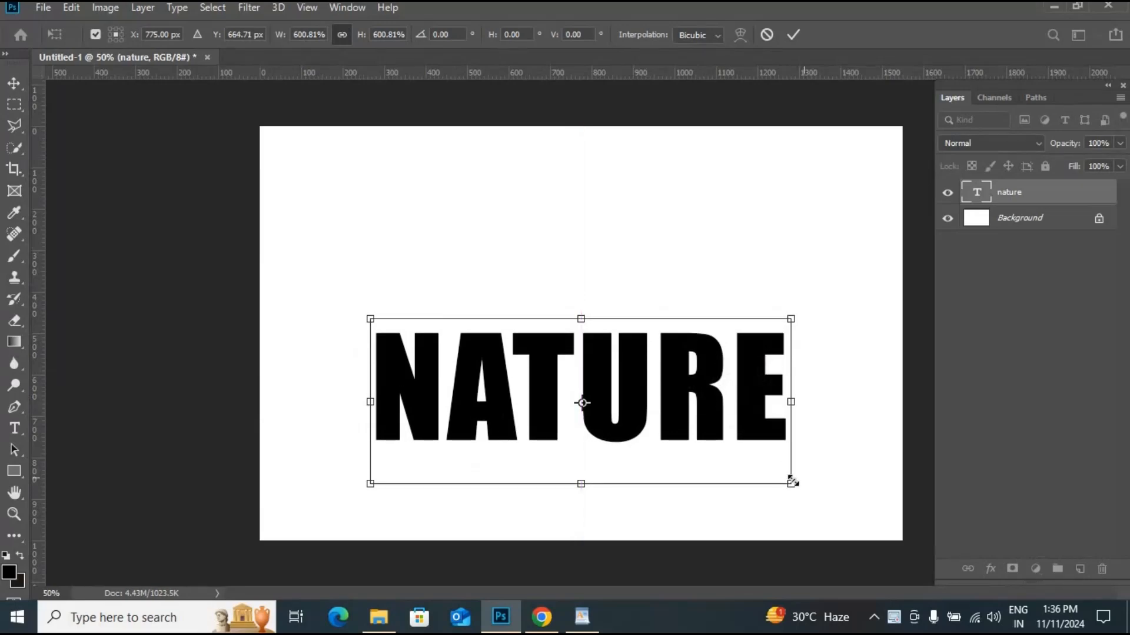
drag(790, 478, 825, 499)
drag(776, 416, 783, 438)
key(Return)
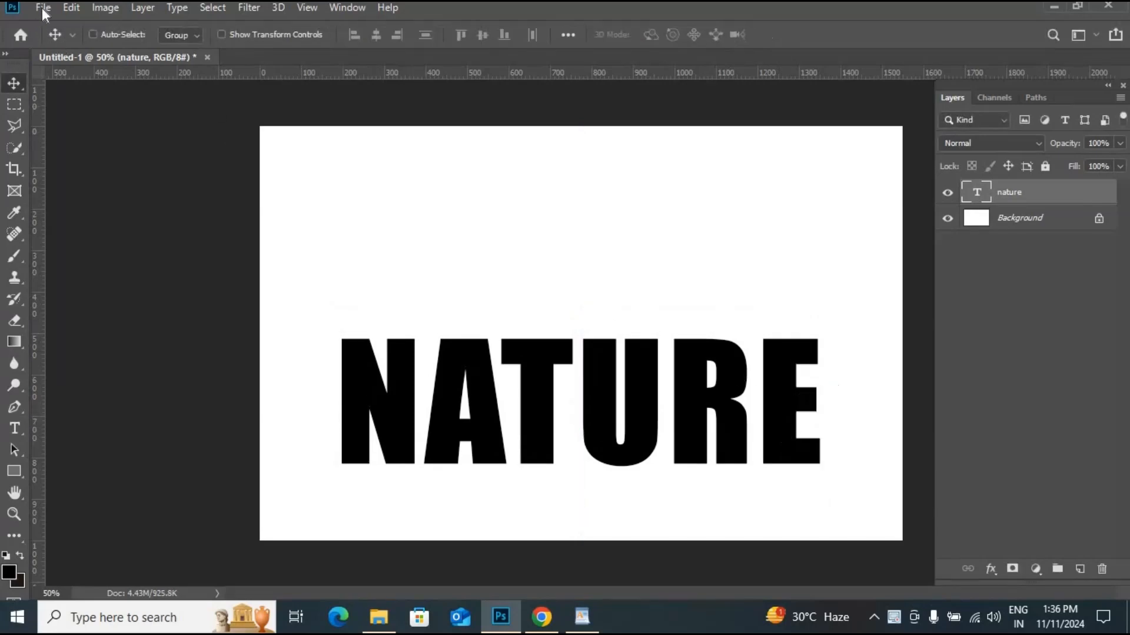
- Place the field-with-green-grass-trees image as an embedded layer, lowering its opacity to about 55% before committing
click(43, 7)
click(106, 288)
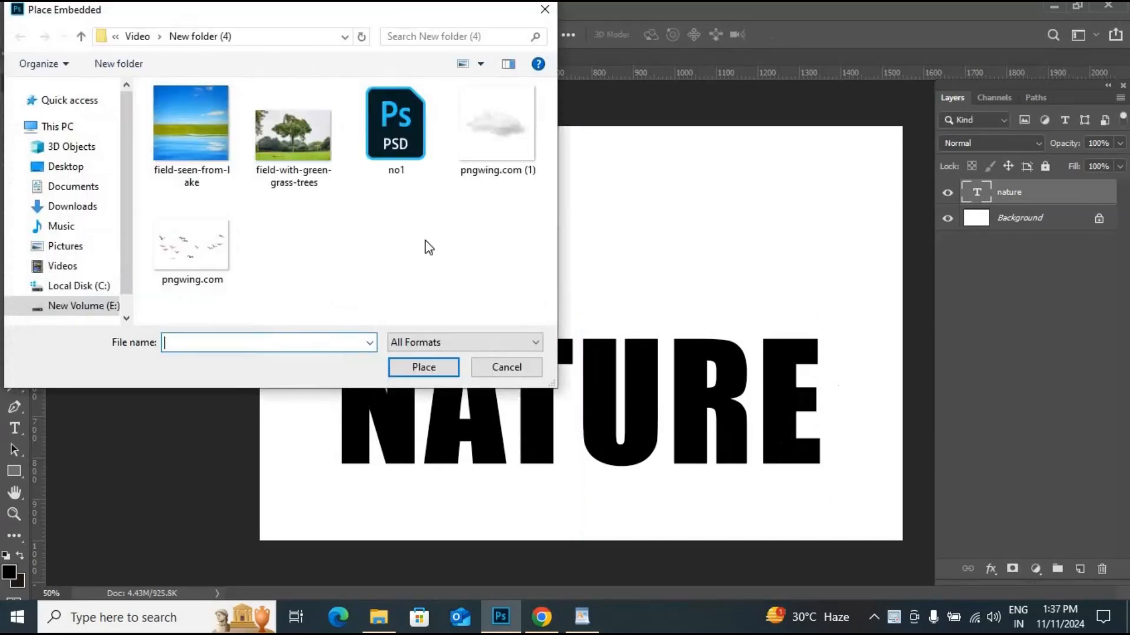
click(295, 140)
click(423, 368)
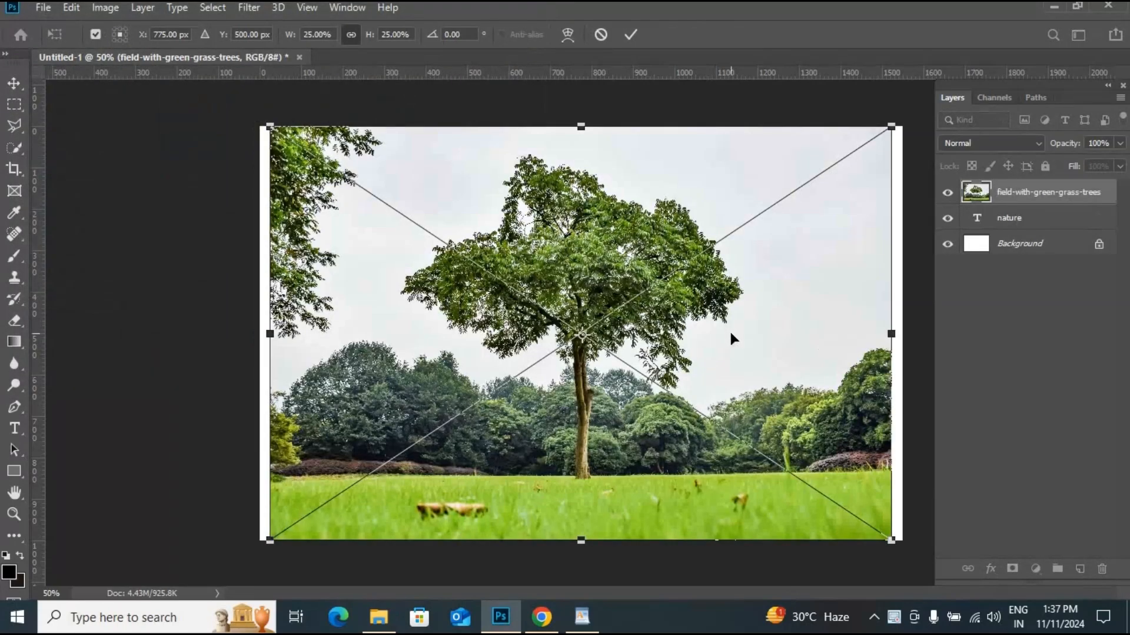
click(1120, 143)
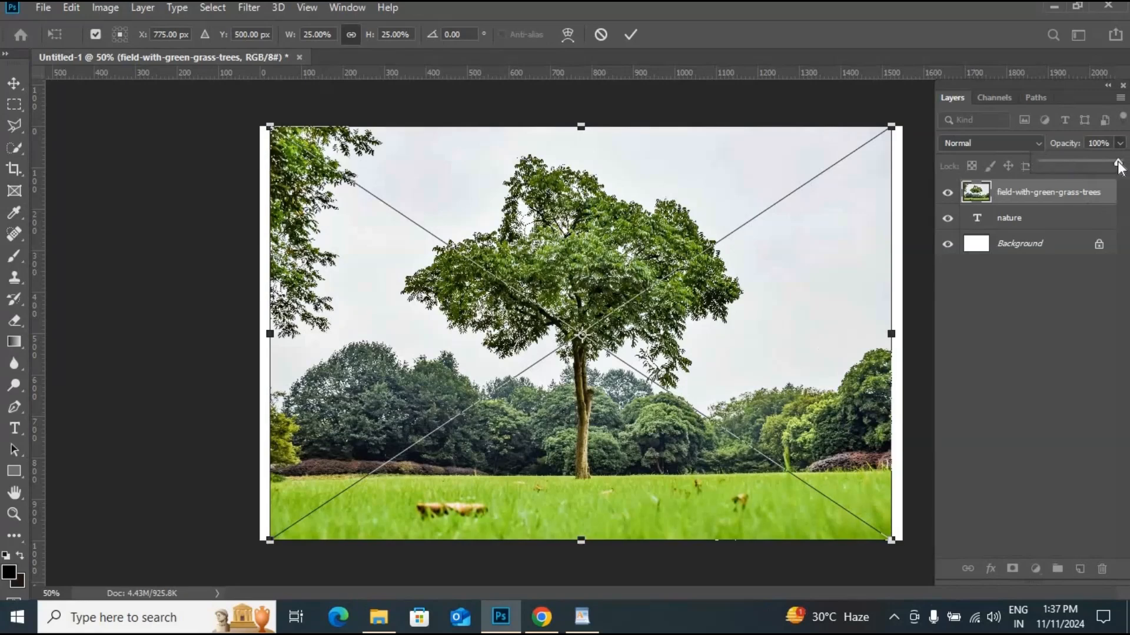
drag(1088, 166, 1086, 165)
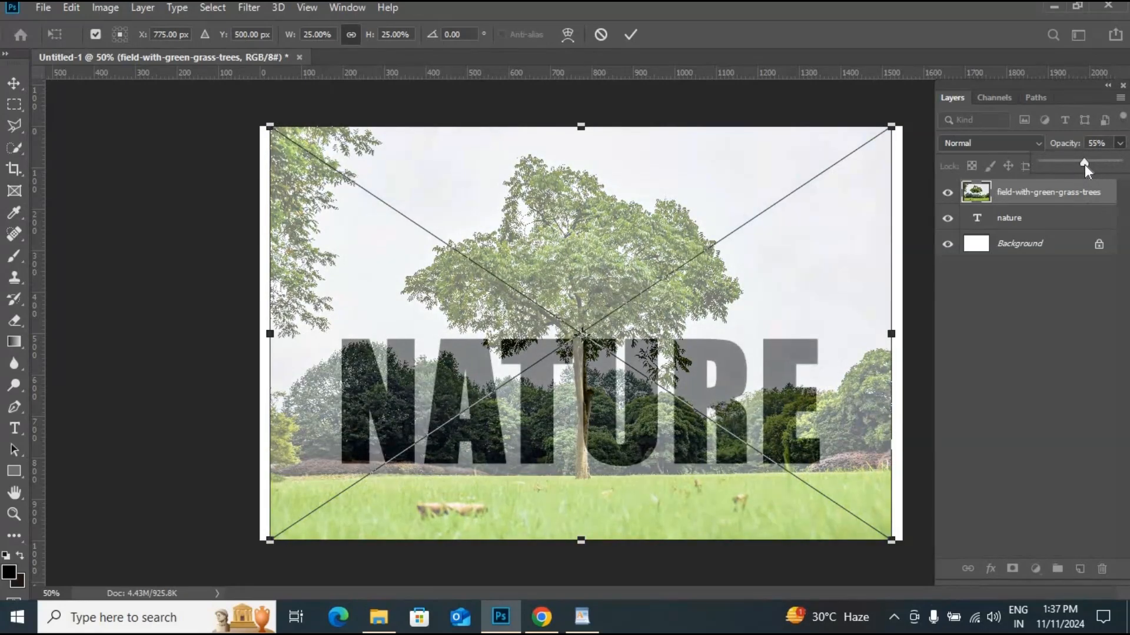
click(630, 34)
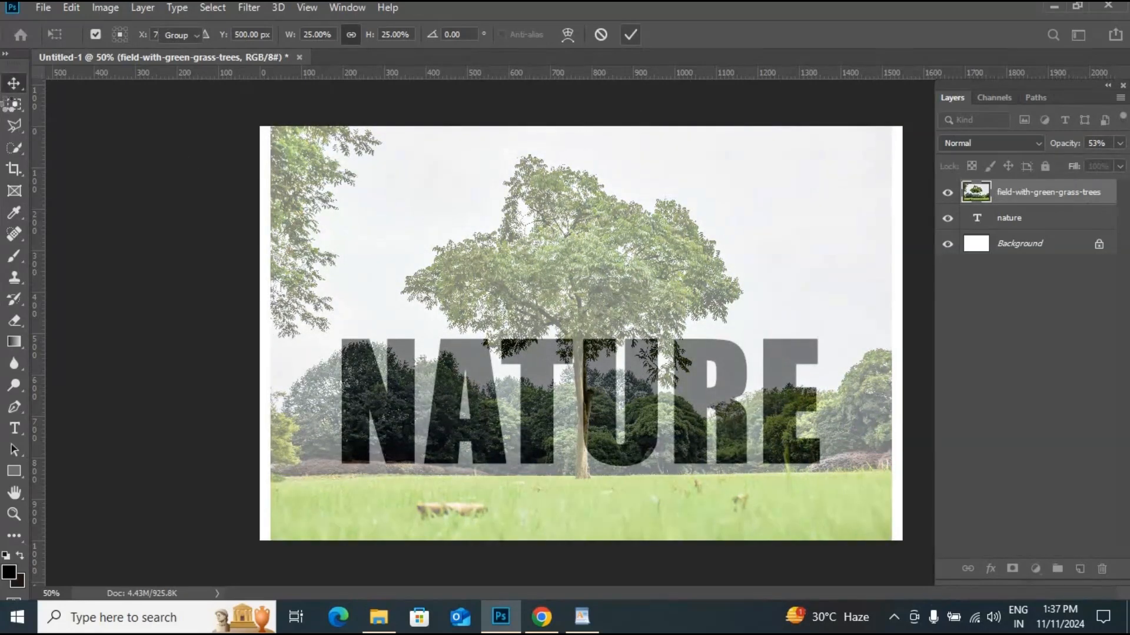
- Move the photo up and left over the text and set its opacity back to 100%
drag(583, 276, 549, 253)
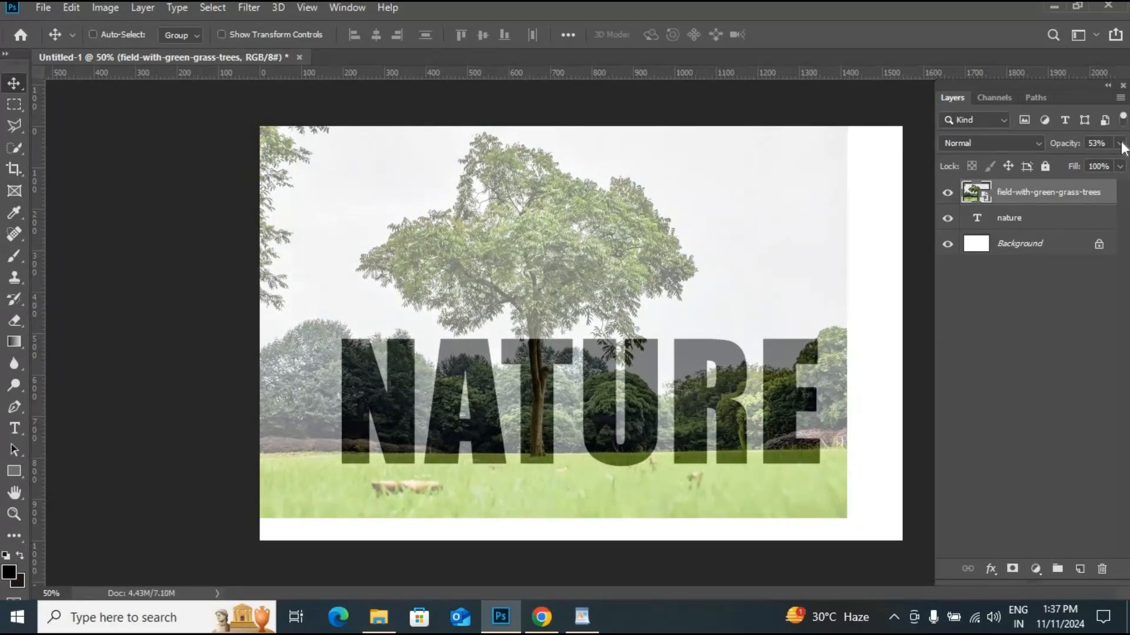
drag(1124, 171, 1126, 169)
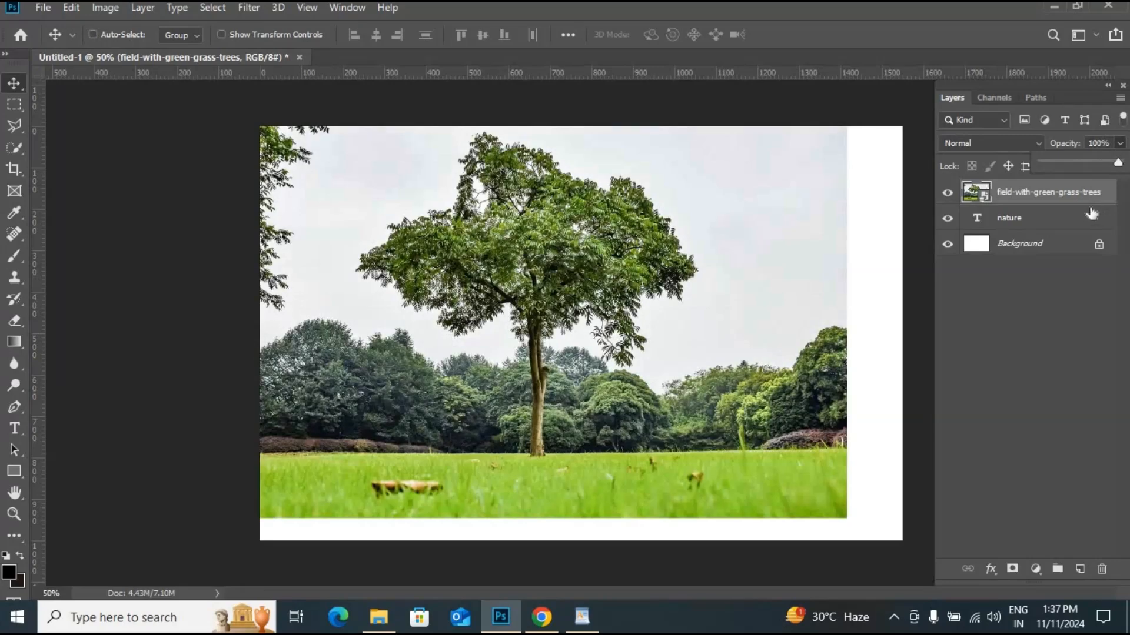
- Duplicate the photo layer and clip the original photo layer to the NATURE text layer
key(ctrl+j)
right_click(1039, 214)
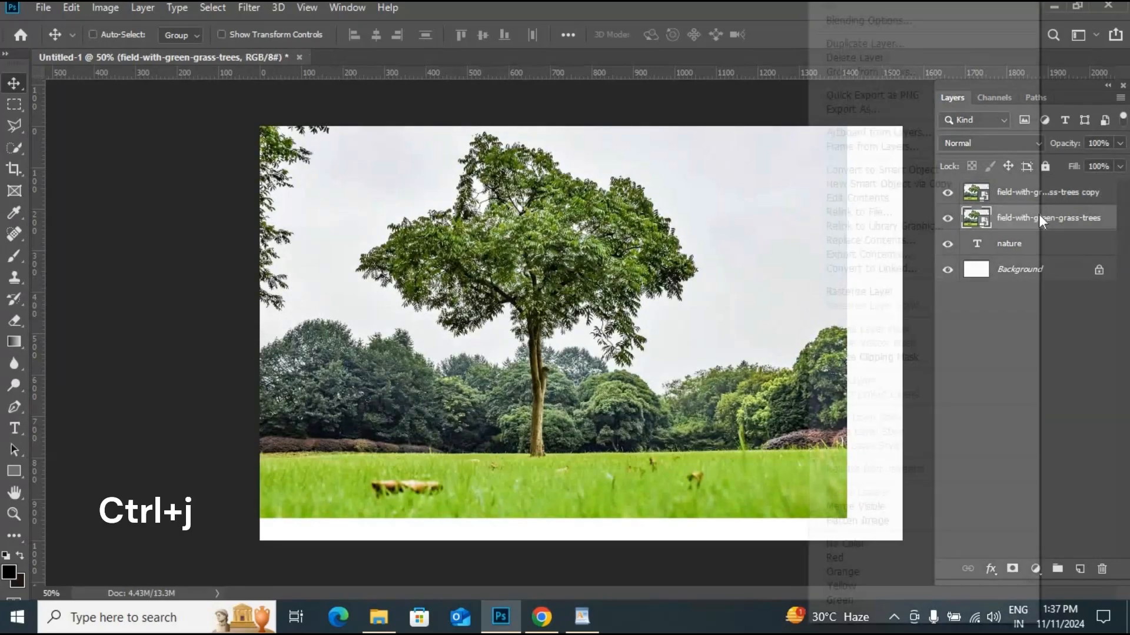
click(945, 358)
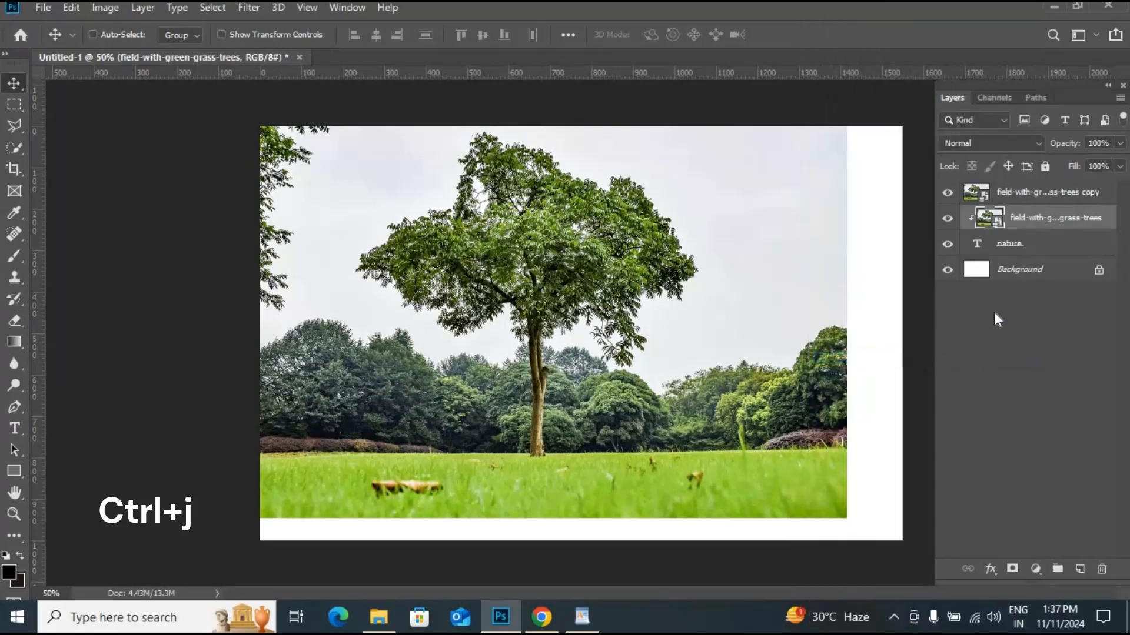
- Select the photo copy layer and duplicate its Blue channel
click(948, 193)
click(949, 193)
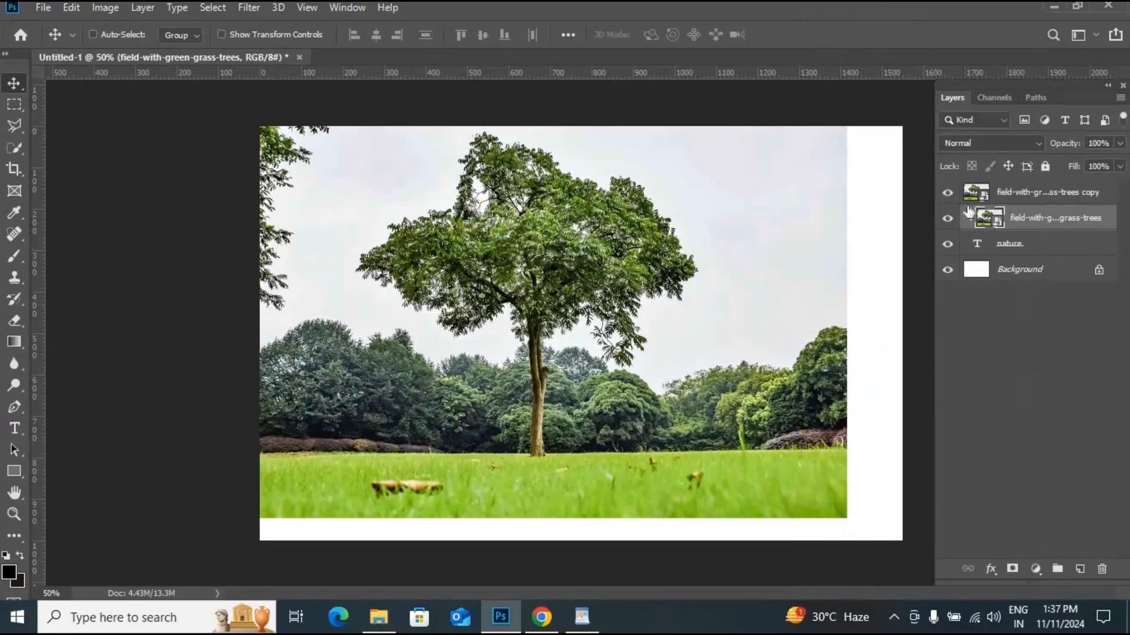
click(1067, 196)
click(995, 98)
click(1008, 188)
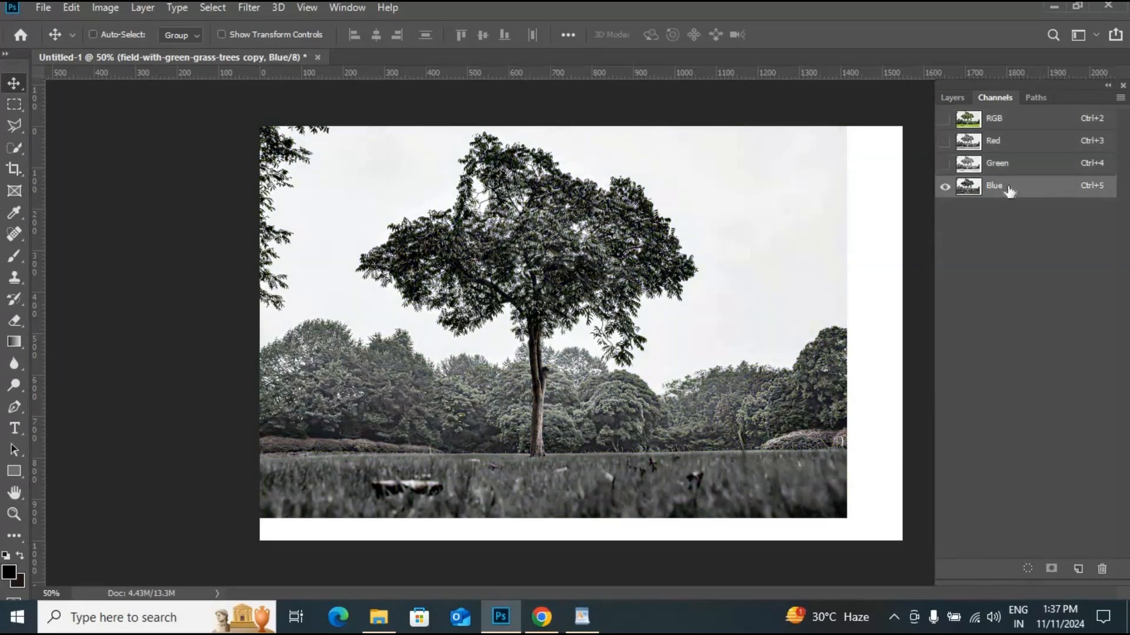
drag(1008, 190, 1079, 568)
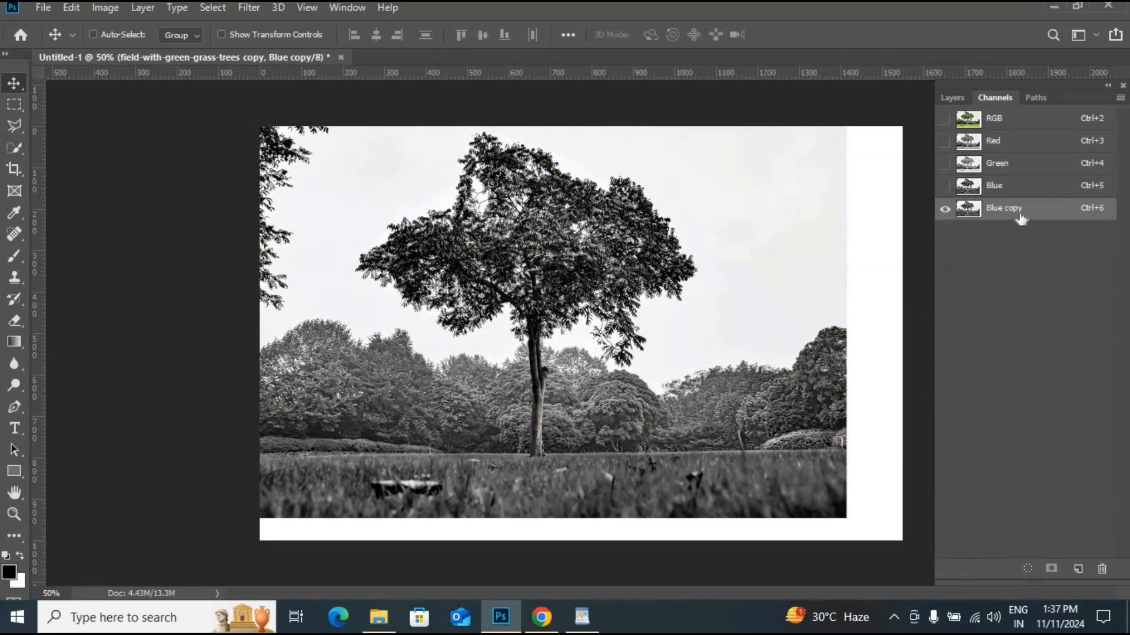
- Apply Levels to the Blue copy channel, setting the black input to 76 and pulling the white input lower
click(106, 9)
mouse_move(139, 51)
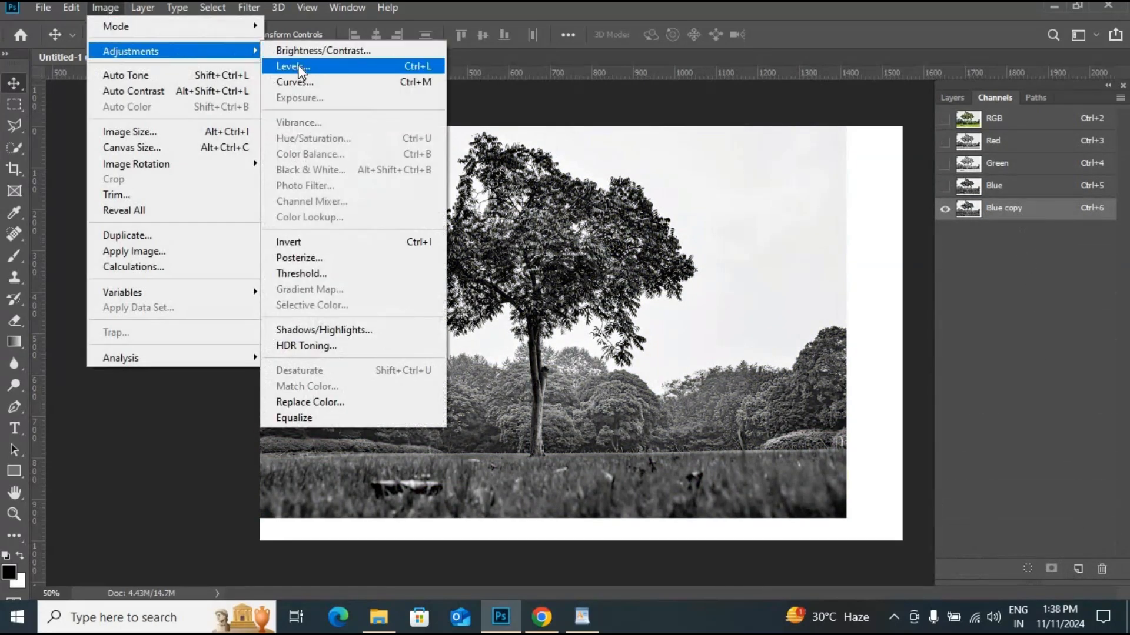
click(471, 68)
drag(710, 198, 772, 199)
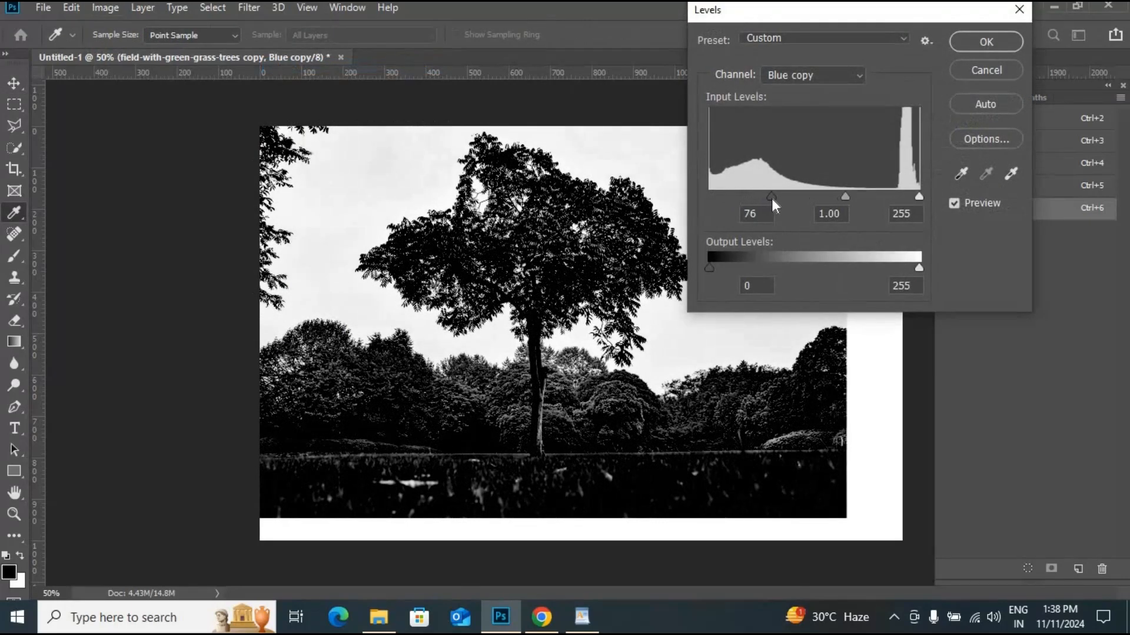
drag(921, 198, 874, 202)
click(986, 42)
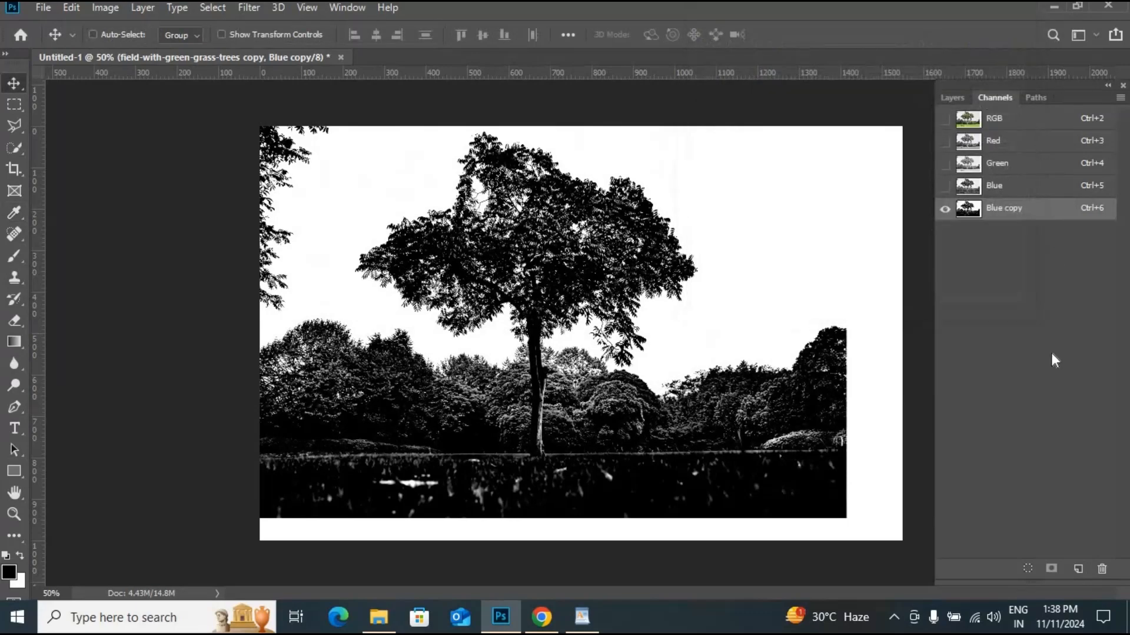
- Load the Blue copy channel as a selection, add it as a layer mask on the photo copy, and invert the mask
click(1027, 569)
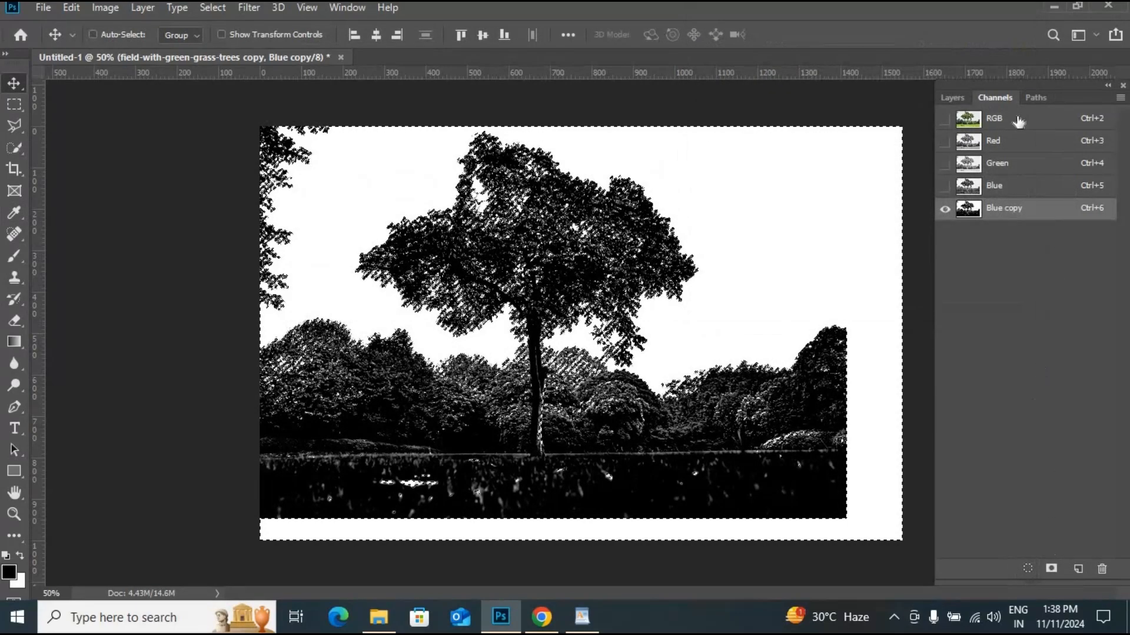
click(952, 97)
click(1012, 569)
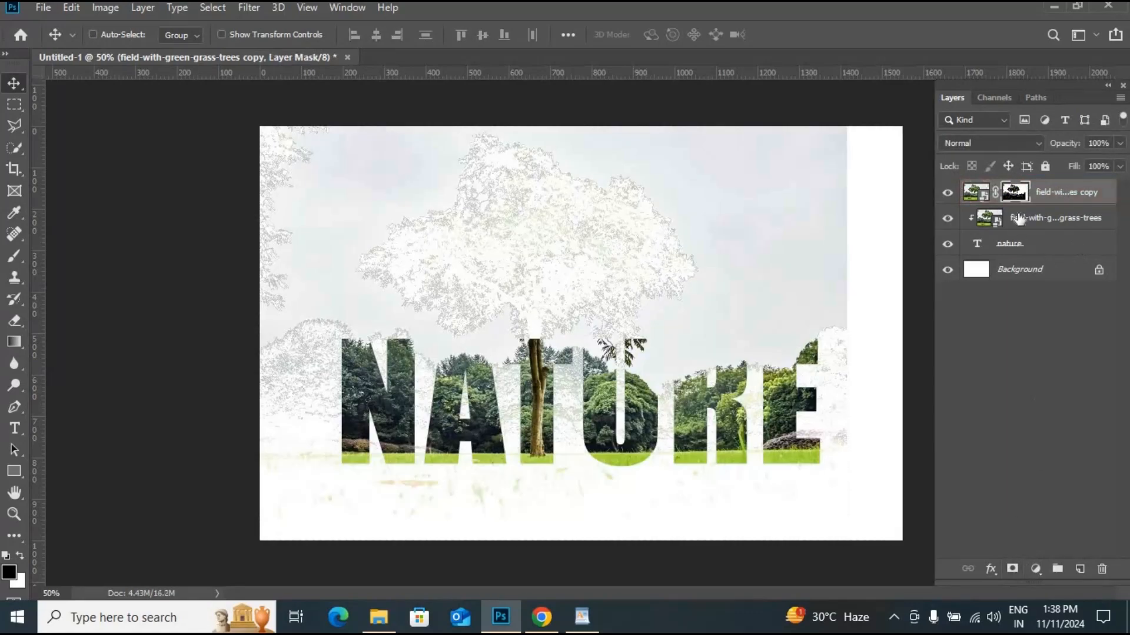
key(ctrl+i)
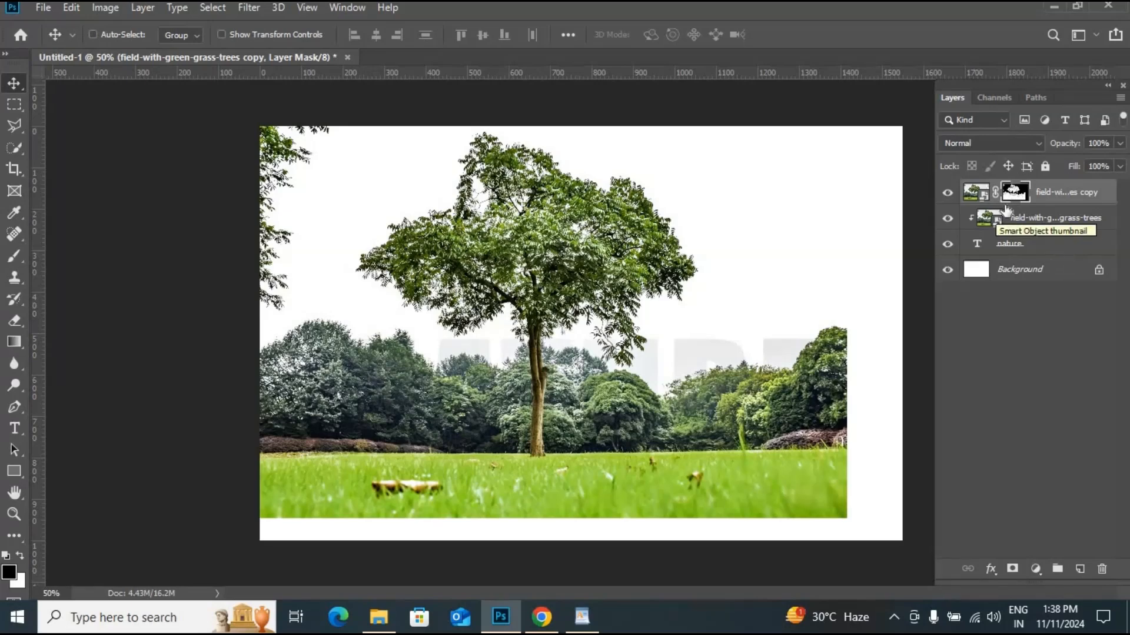
- Lower the photo copy layer's opacity to 50%
click(1120, 143)
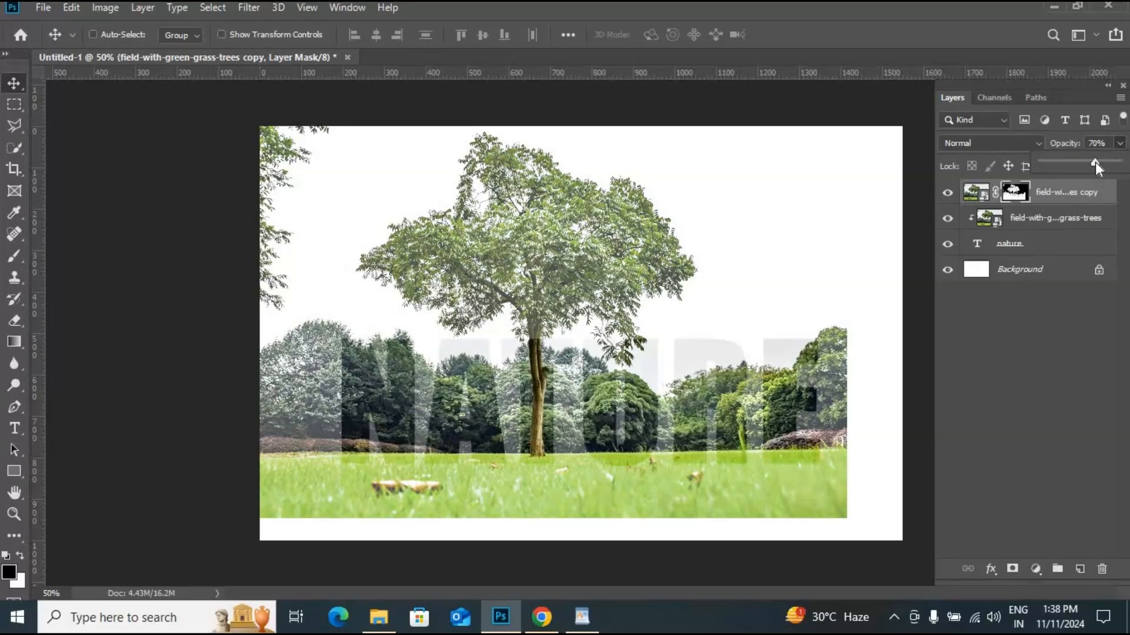
drag(1095, 161, 1080, 164)
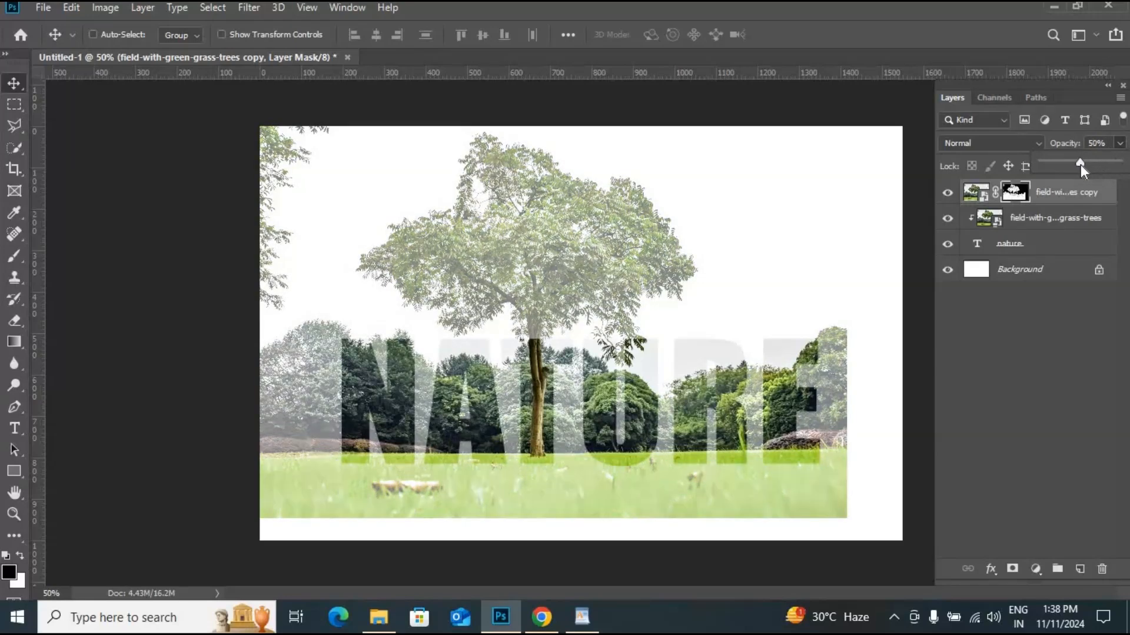
click(1017, 197)
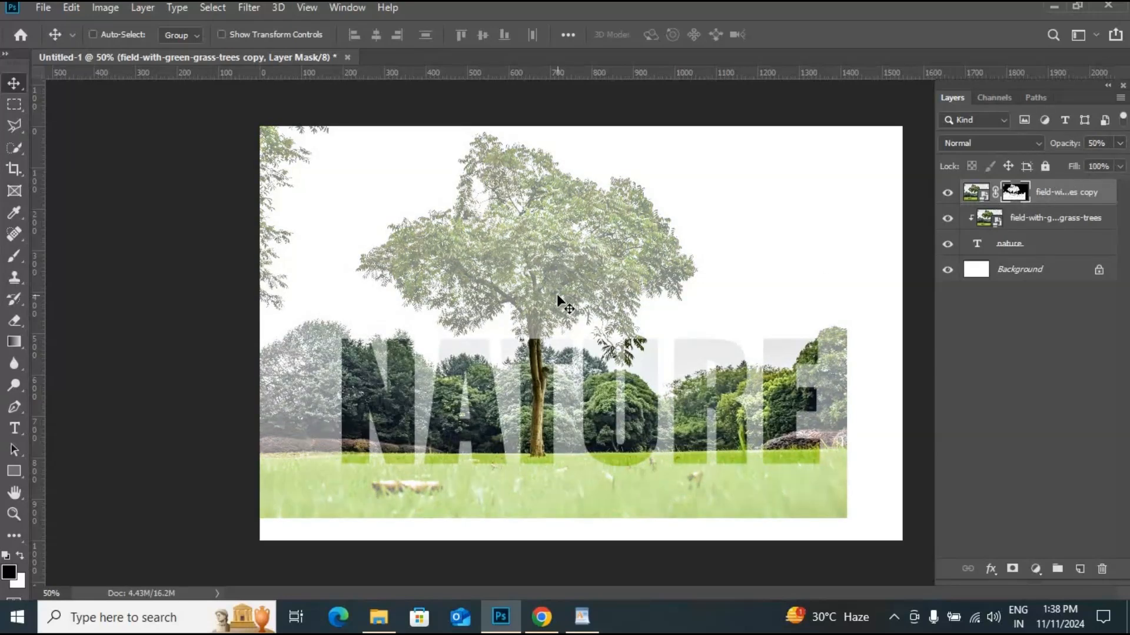
- Paint the mask with a 155 px hard round brush to hide the copy over the text, then restore opacity to 100%
key(b)
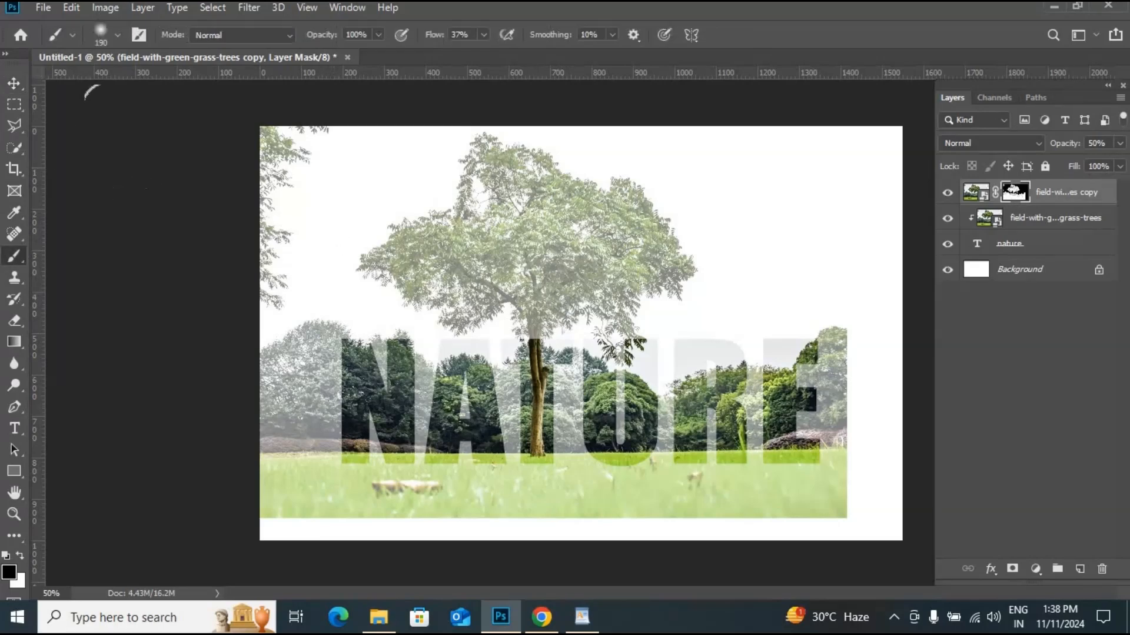
click(118, 35)
click(119, 254)
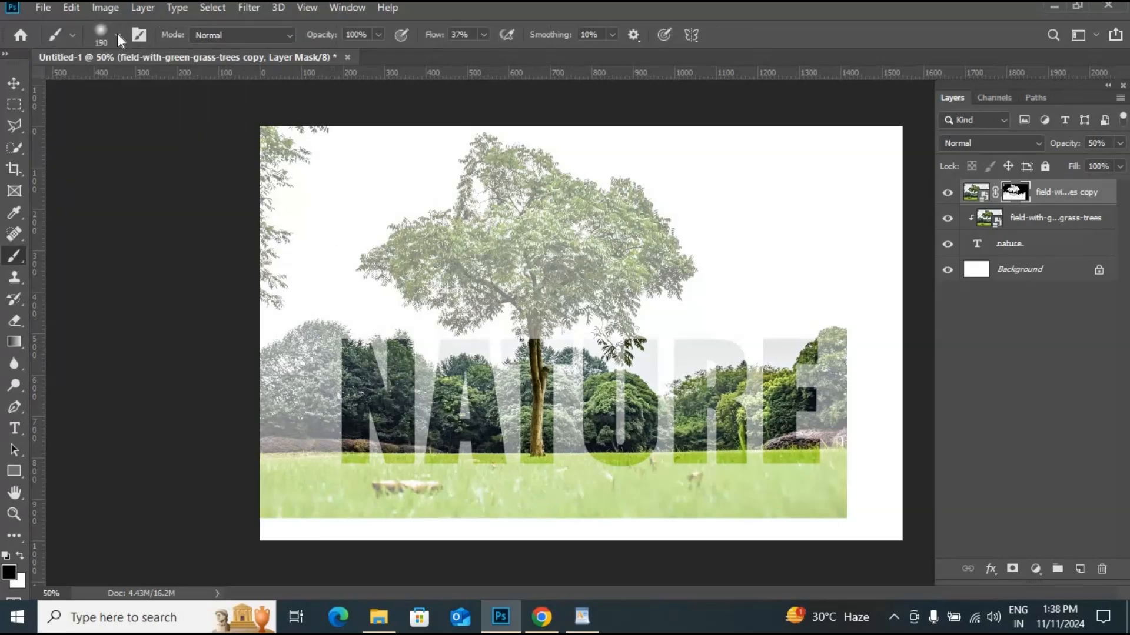
click(117, 36)
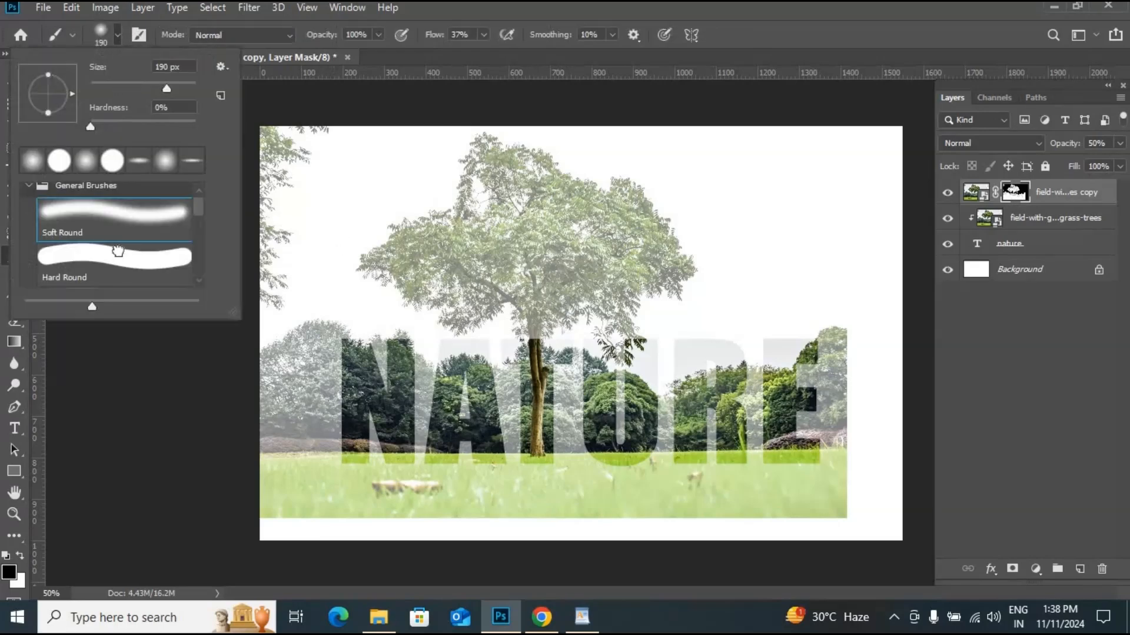
click(119, 252)
drag(168, 91, 158, 91)
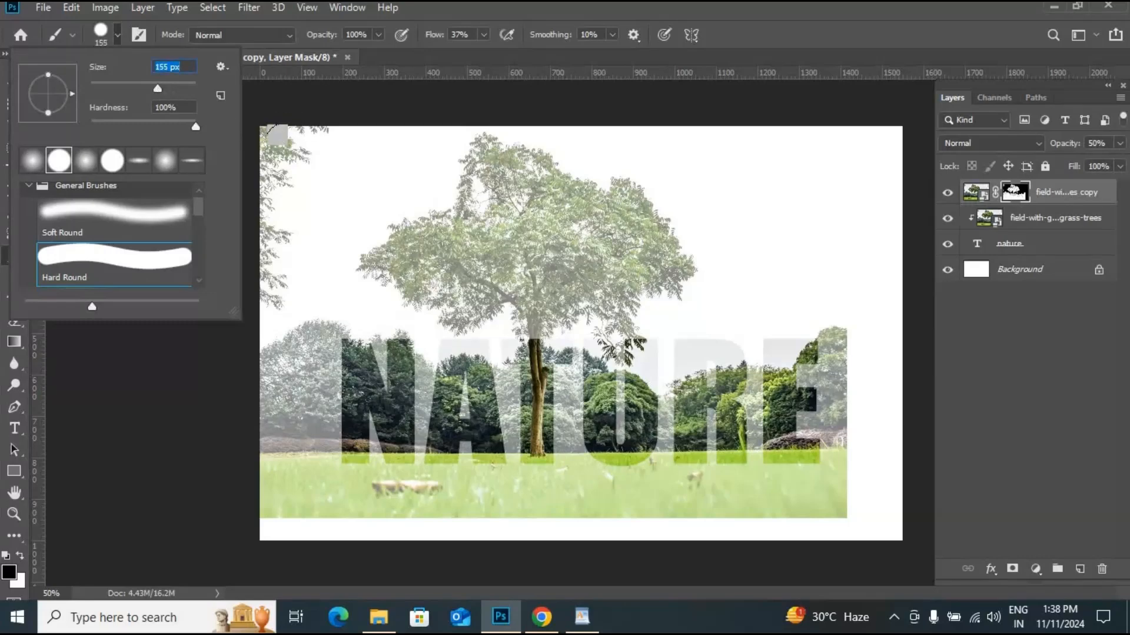
mouse_move(295, 140)
mouse_down()
mouse_move(241, 145)
mouse_move(239, 307)
mouse_move(266, 296)
mouse_move(262, 392)
mouse_move(279, 324)
mouse_move(263, 440)
mouse_move(232, 454)
mouse_move(375, 470)
mouse_move(251, 468)
mouse_move(839, 470)
mouse_move(719, 449)
mouse_move(803, 425)
mouse_move(833, 311)
mouse_move(824, 334)
mouse_move(822, 322)
mouse_move(690, 375)
mouse_move(708, 386)
mouse_move(579, 395)
mouse_move(618, 388)
mouse_move(637, 403)
mouse_move(446, 425)
mouse_move(315, 427)
mouse_move(315, 349)
mouse_move(357, 337)
mouse_move(403, 374)
mouse_move(445, 374)
mouse_move(452, 399)
mouse_move(490, 383)
mouse_move(495, 415)
mouse_move(574, 386)
mouse_up()
click(1119, 143)
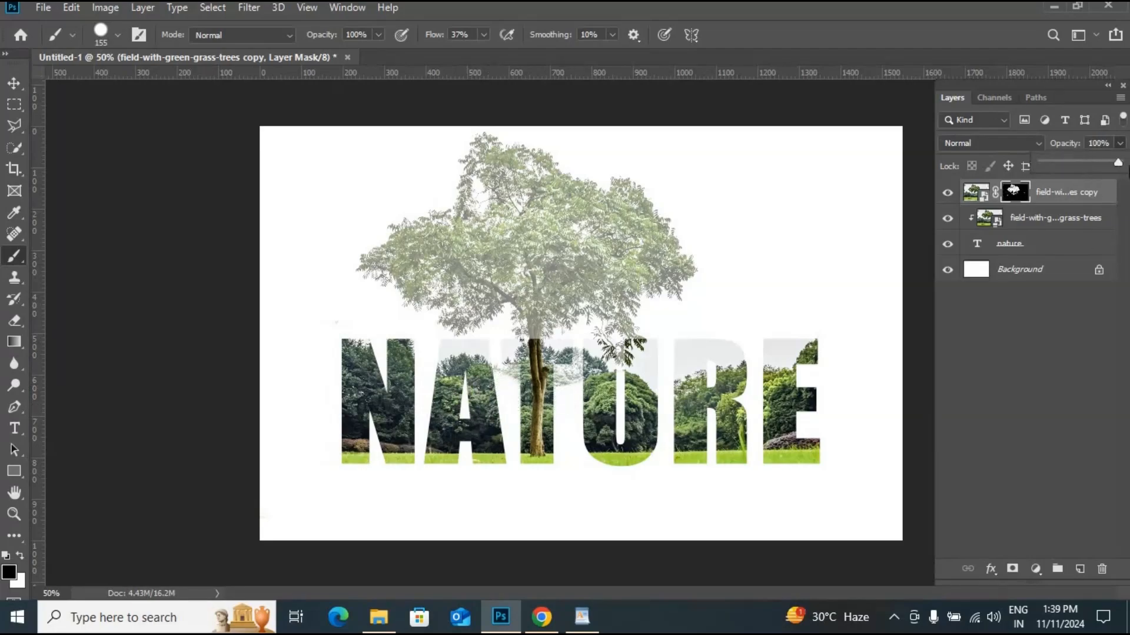
- Refine the mask around the tree trunk and letters with a hard round brush of about 48 px
key(ctrl+plus)
key(ctrl+plus)
key(ctrl+plus)
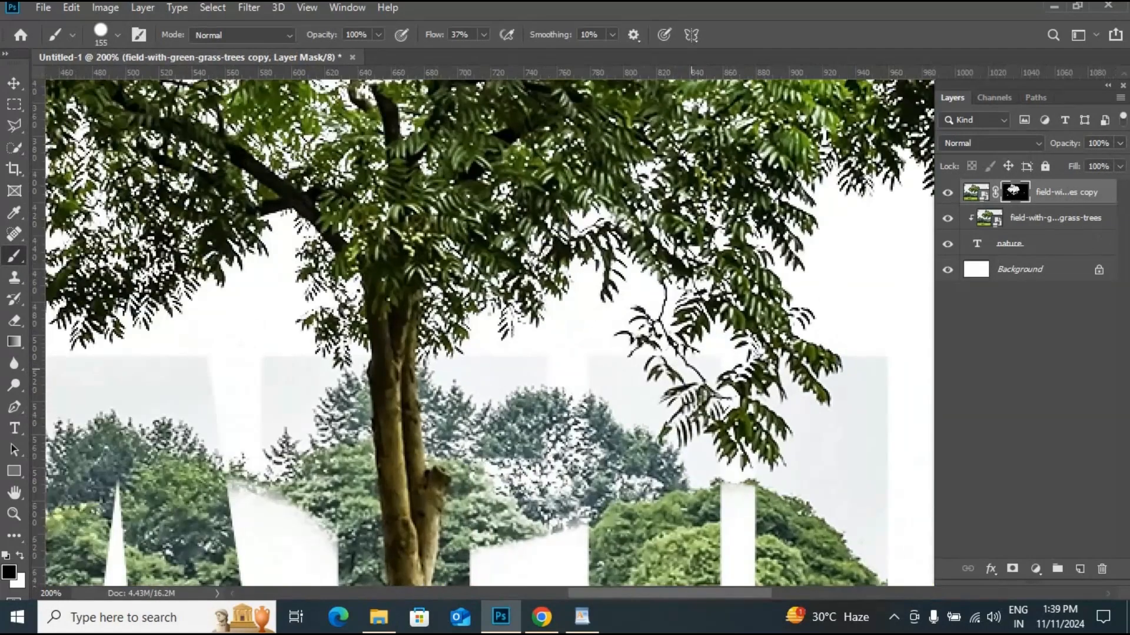
scroll(486, 333, down, 3)
click(117, 37)
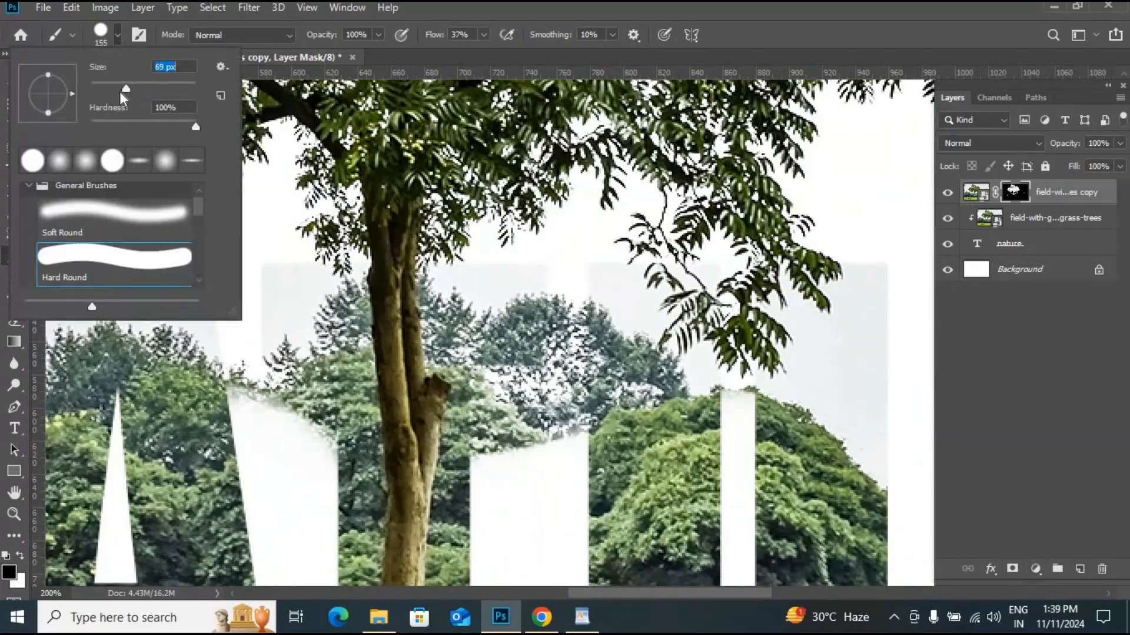
mouse_move(254, 396)
mouse_down()
mouse_move(298, 393)
mouse_move(304, 433)
mouse_up()
mouse_move(524, 497)
mouse_down()
mouse_move(507, 393)
mouse_move(563, 337)
mouse_move(562, 401)
mouse_move(559, 295)
mouse_up()
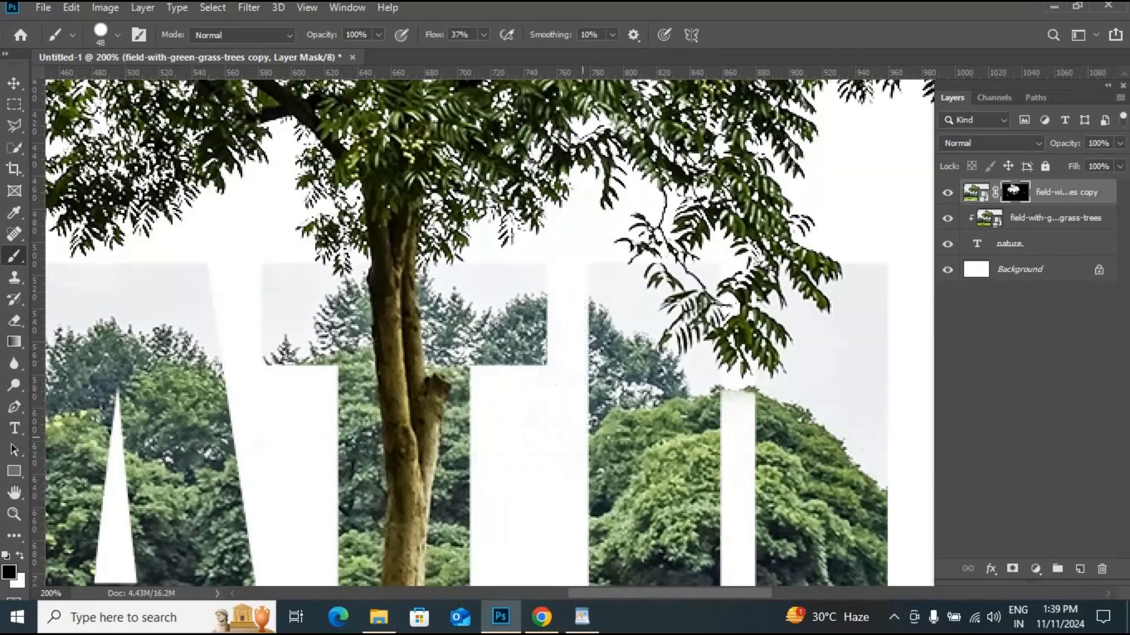
key(ctrl+minus)
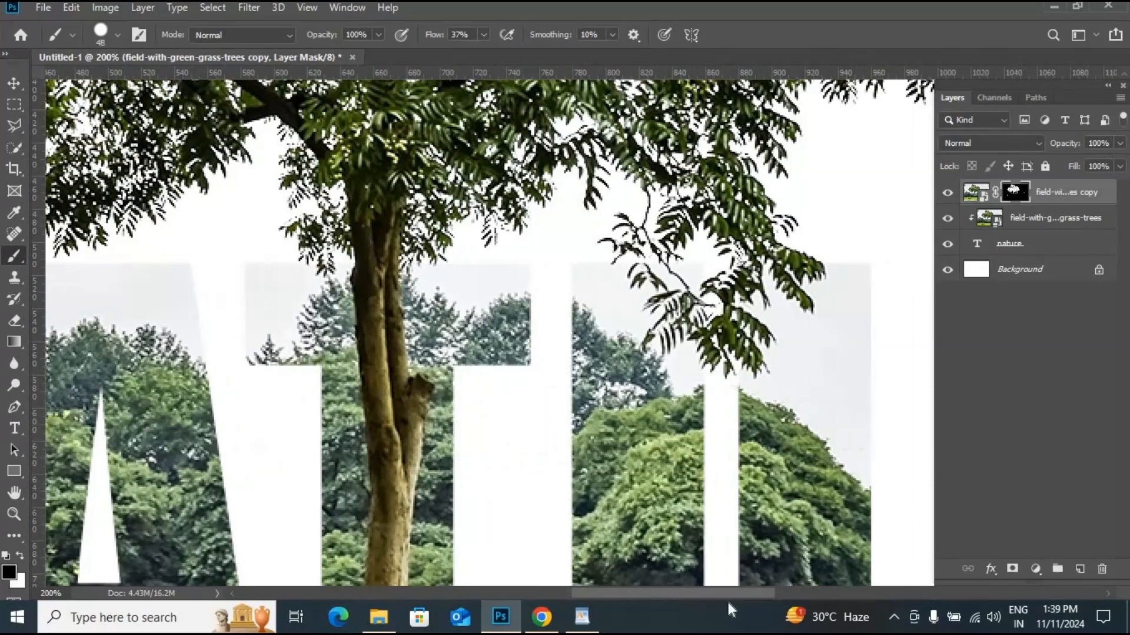
key(ctrl+minus)
key(ctrl+minus)
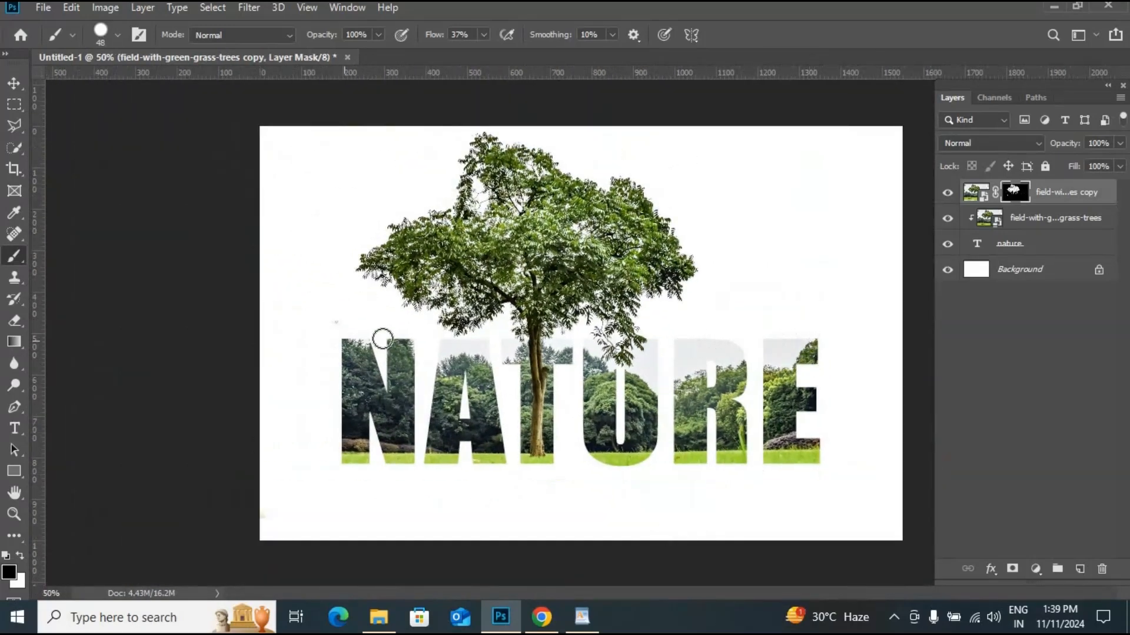
click(1048, 202)
ctrl+click(1048, 224)
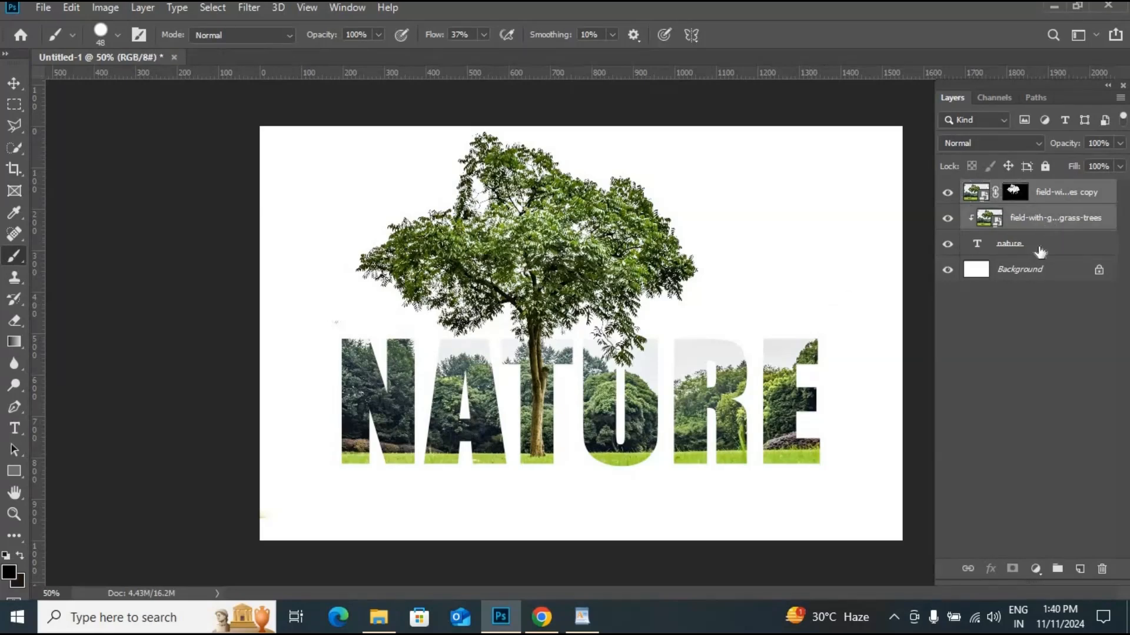
click(1041, 249)
double_click(1042, 247)
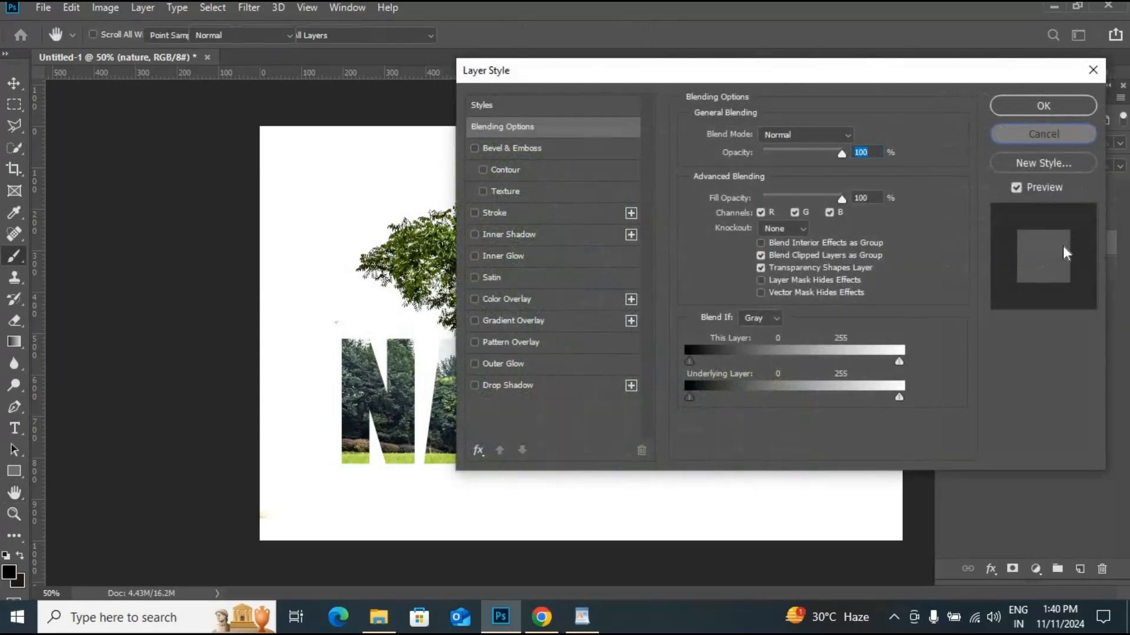
click(1017, 134)
- Apply an Inner Shadow to the NATURE text with 44% opacity, 90° angle, 0 px distance, 26% choke and 18 px size
click(993, 570)
click(1012, 404)
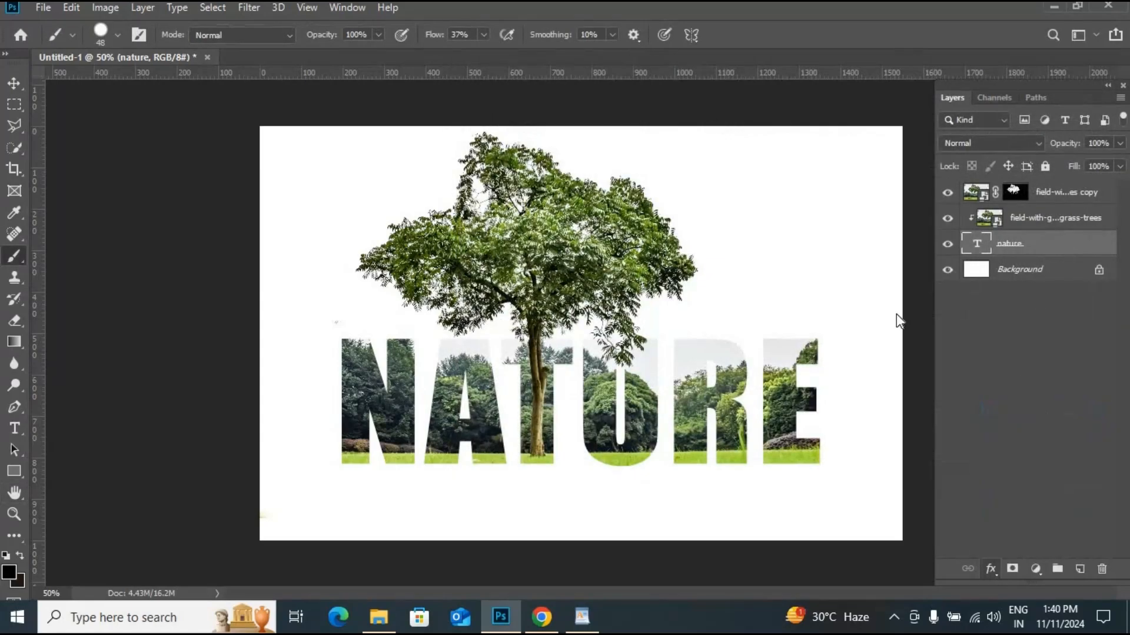
drag(905, 74, 1108, 63)
click(740, 225)
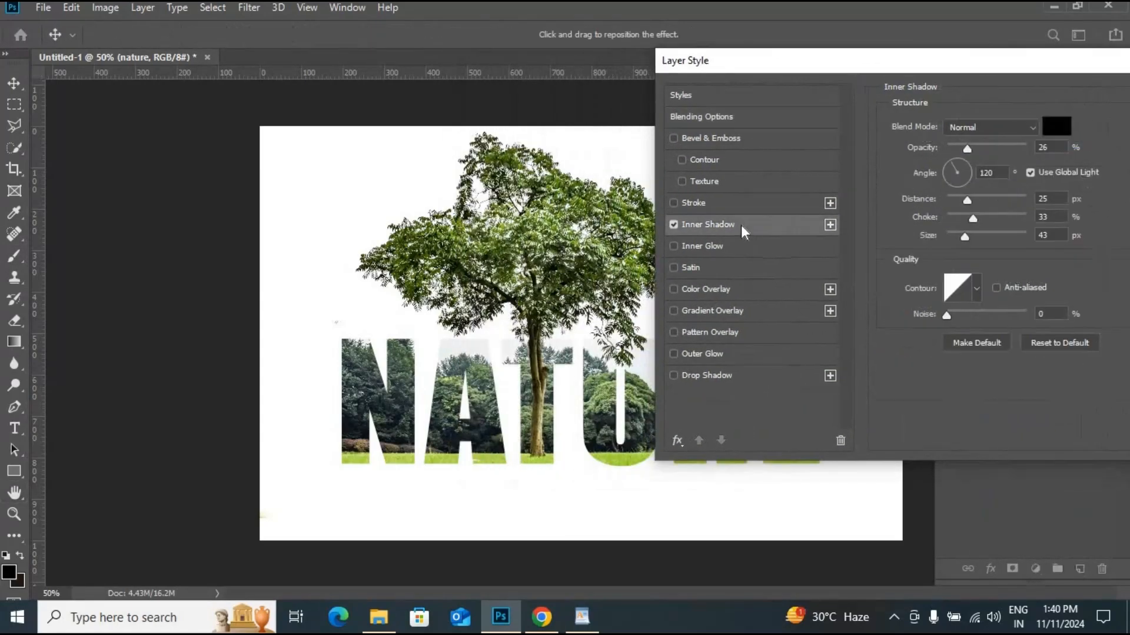
double_click(986, 172)
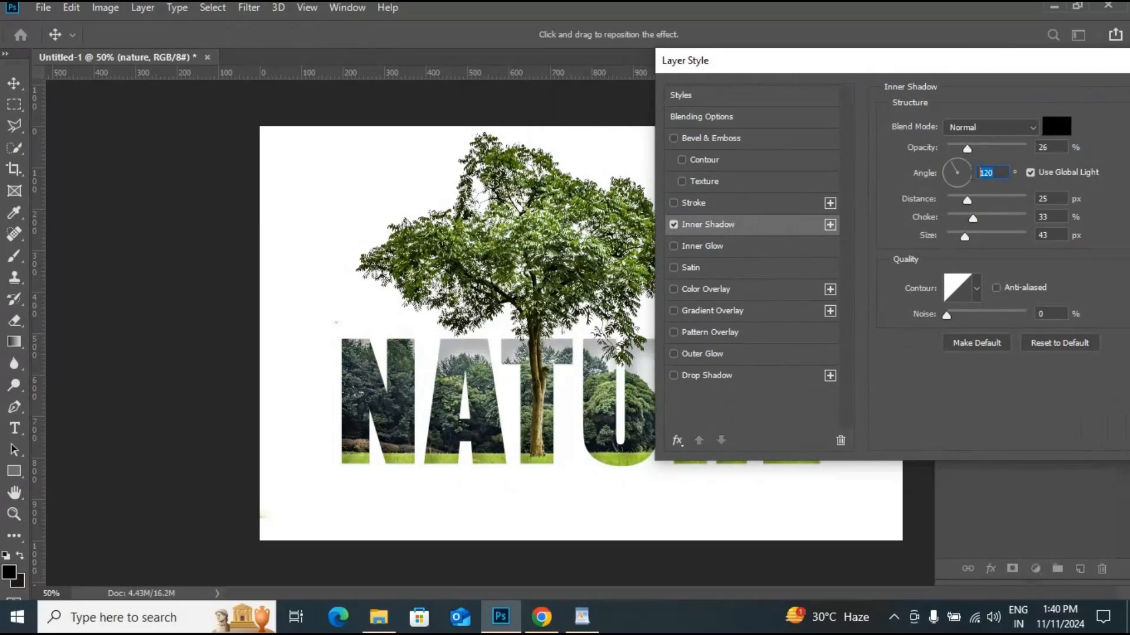
text(90)
drag(965, 148, 979, 150)
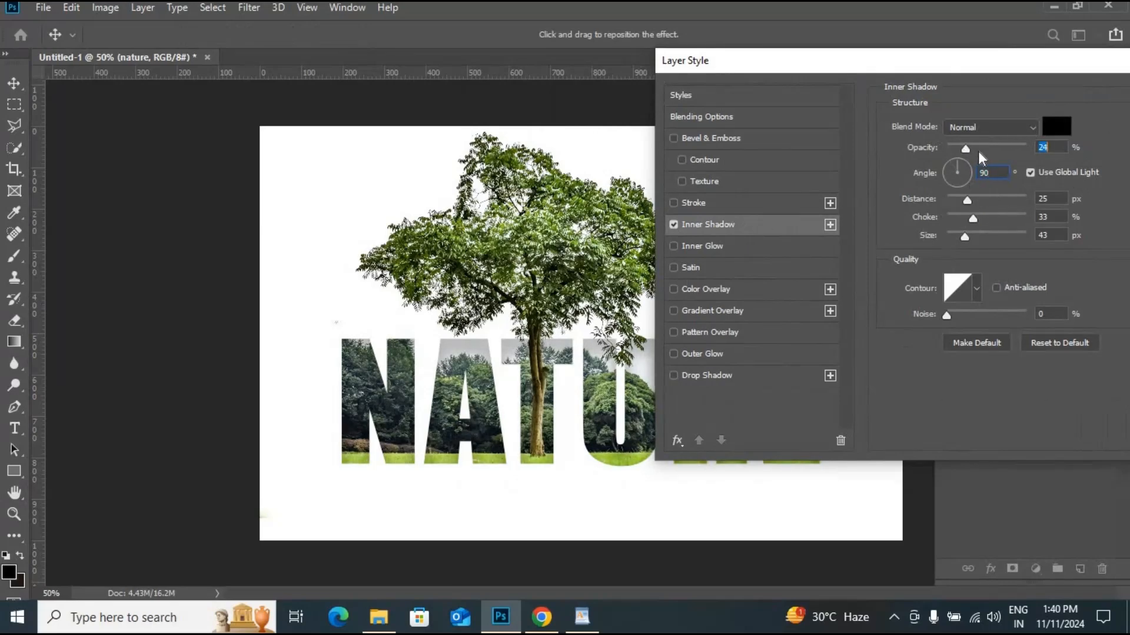
drag(966, 200, 959, 238)
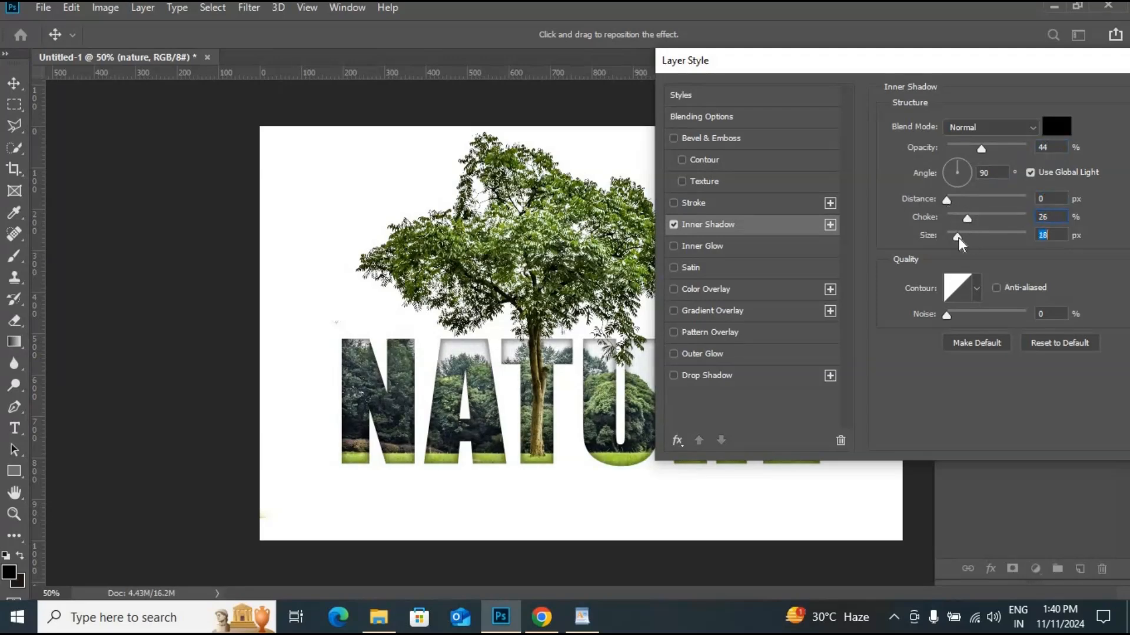
drag(1040, 66, 894, 79)
click(1080, 107)
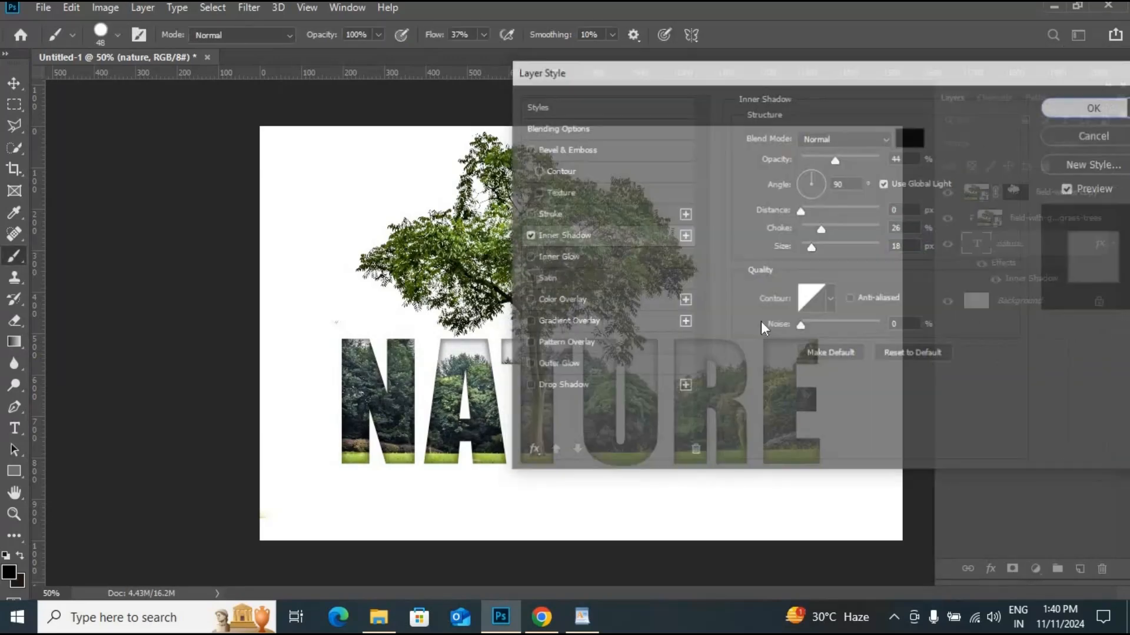
- Move the text and both tree photo layers together slightly down and to the right on the canvas
key(ctrl+minus)
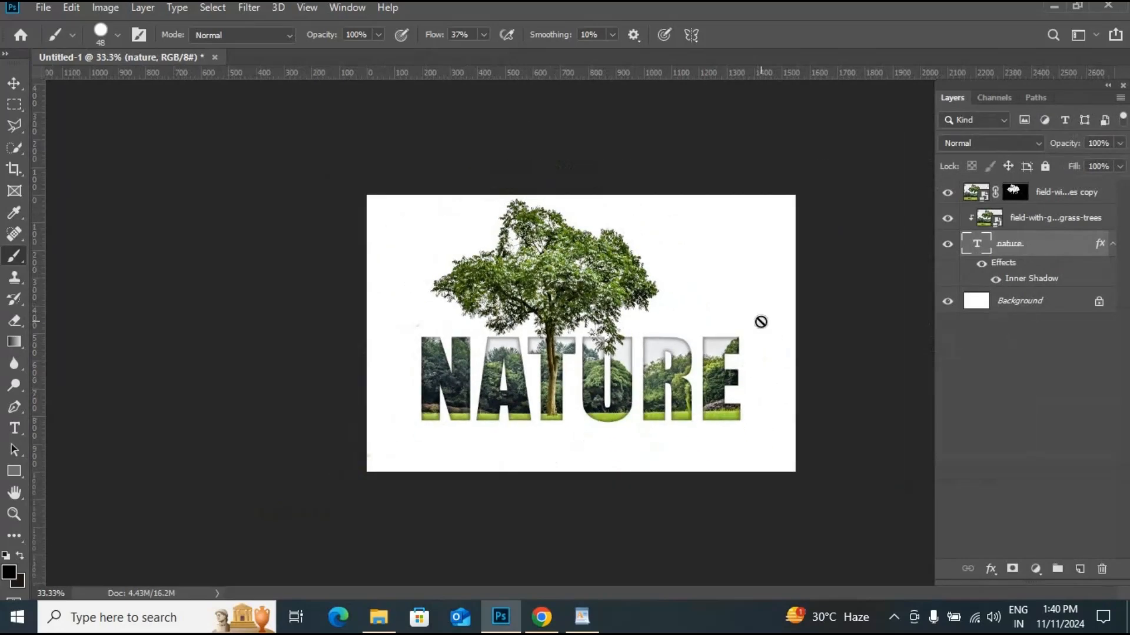
shift+click(1045, 201)
click(15, 83)
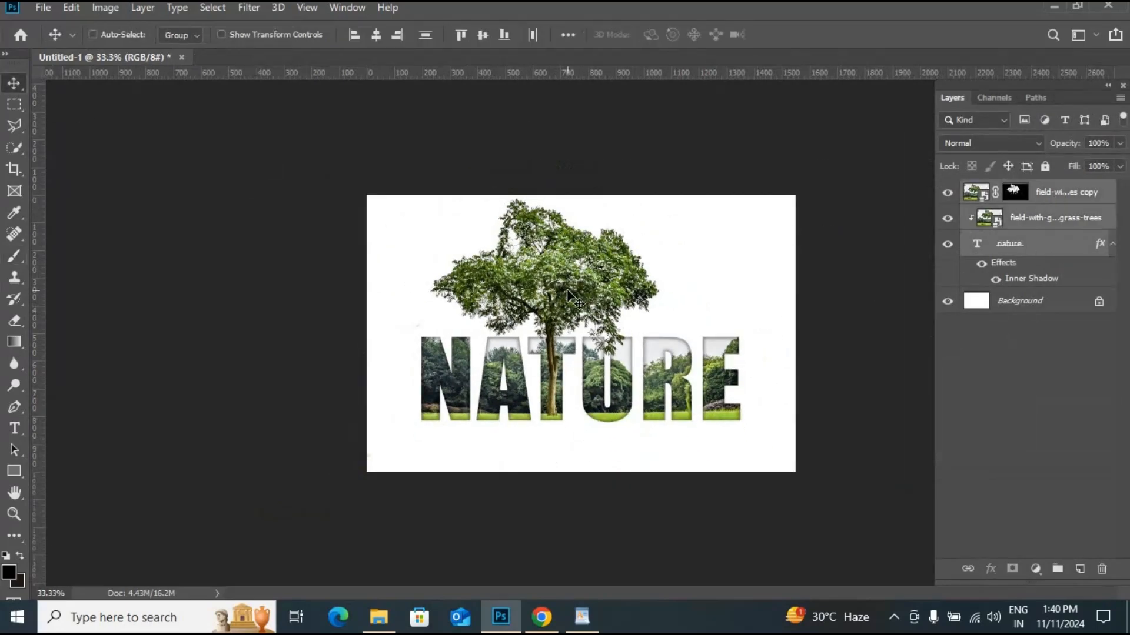
drag(566, 289, 587, 303)
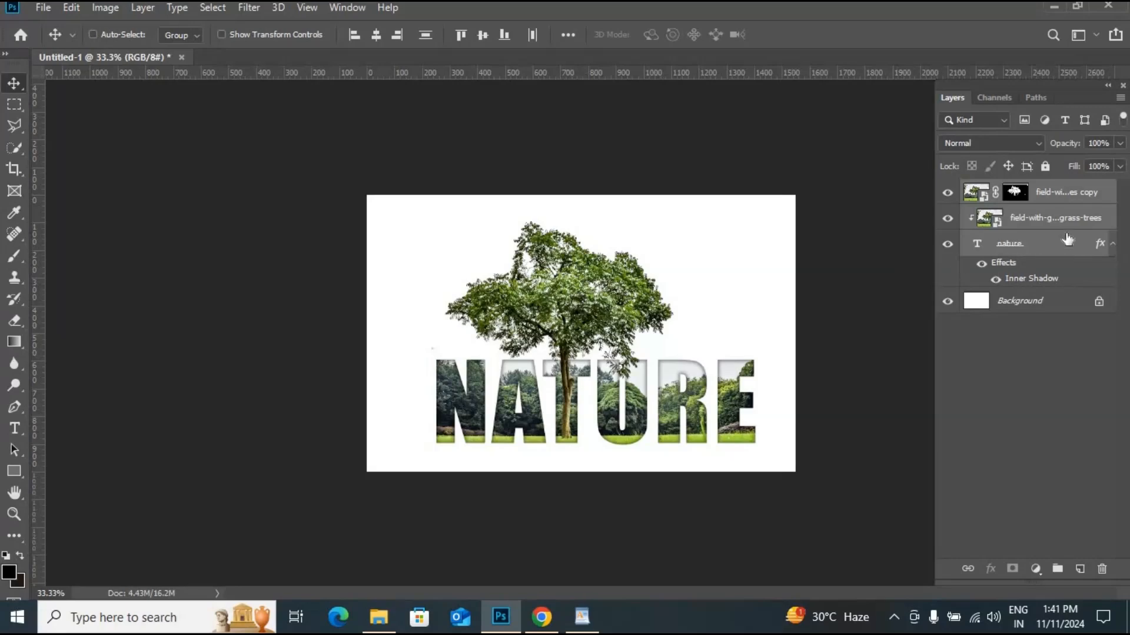
- Add a Gradient Fill layer directly above the Background layer
click(1040, 302)
click(1080, 569)
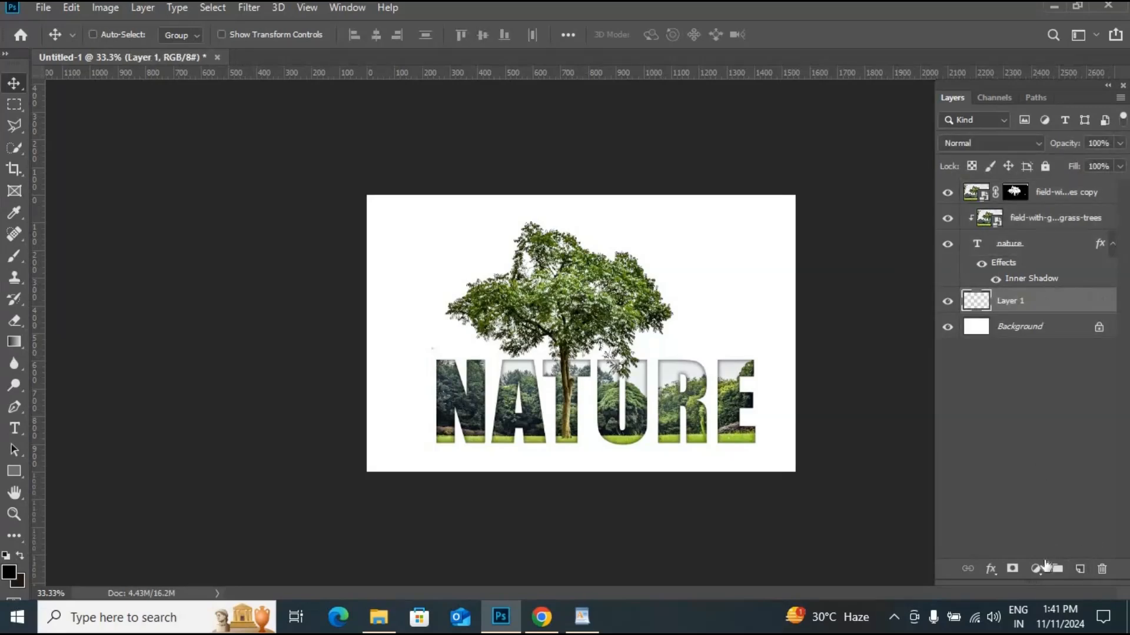
click(1035, 569)
click(1038, 288)
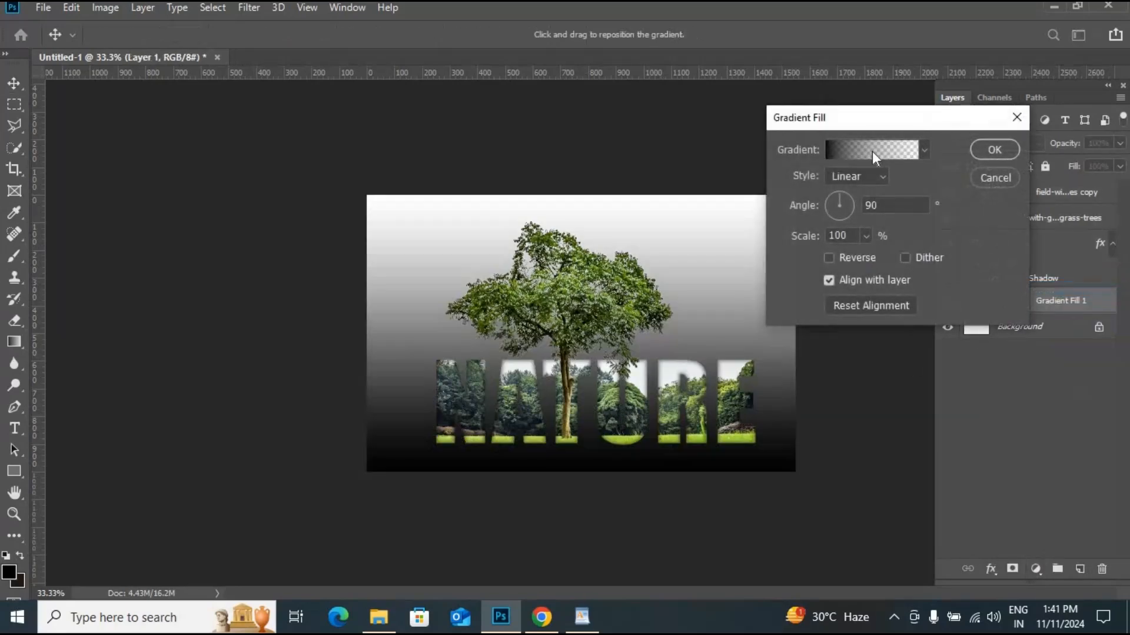
- Set the gradient's left colour stop to yellow-green d7ff6c
click(872, 151)
click(816, 108)
click(753, 360)
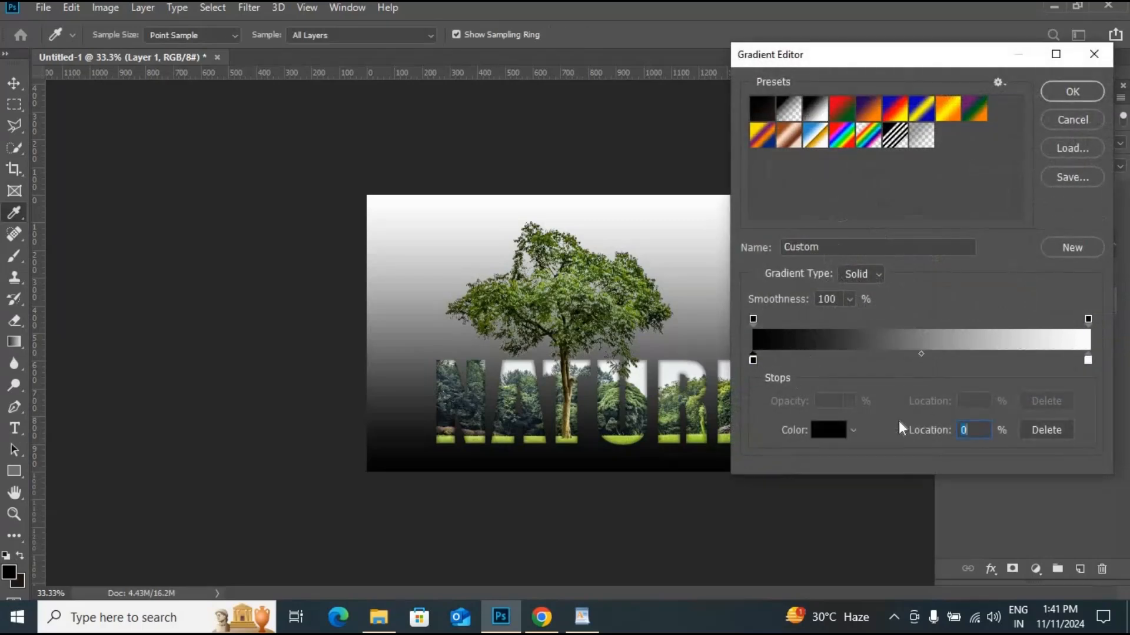
click(829, 429)
click(923, 398)
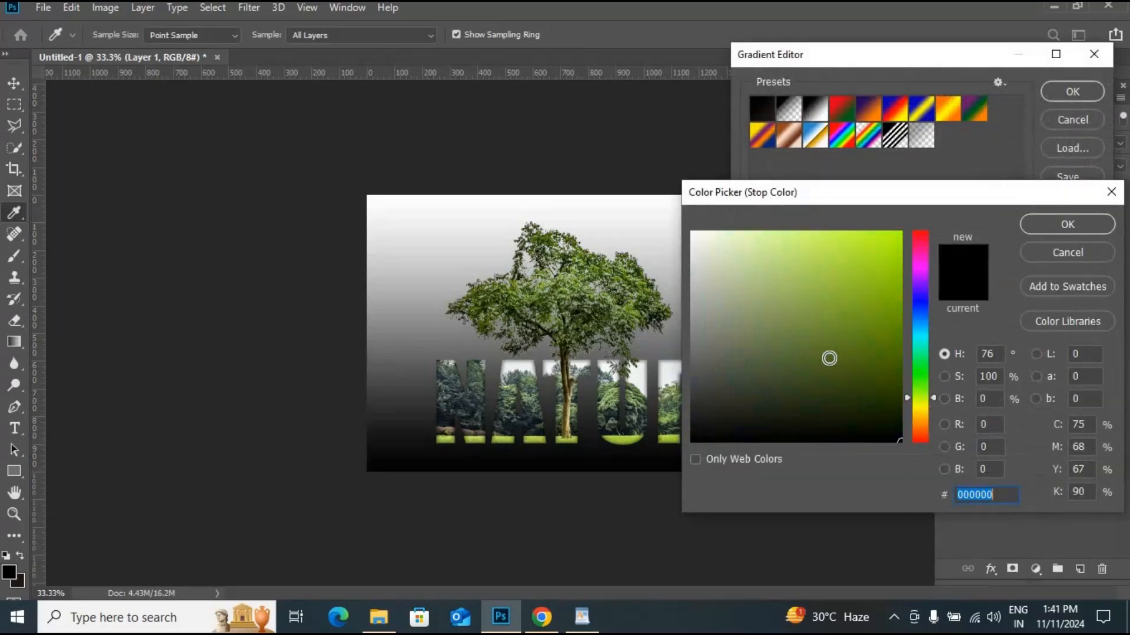
mouse_move(772, 311)
mouse_down()
mouse_move(759, 275)
mouse_move(777, 320)
mouse_move(773, 274)
mouse_move(812, 231)
mouse_up()
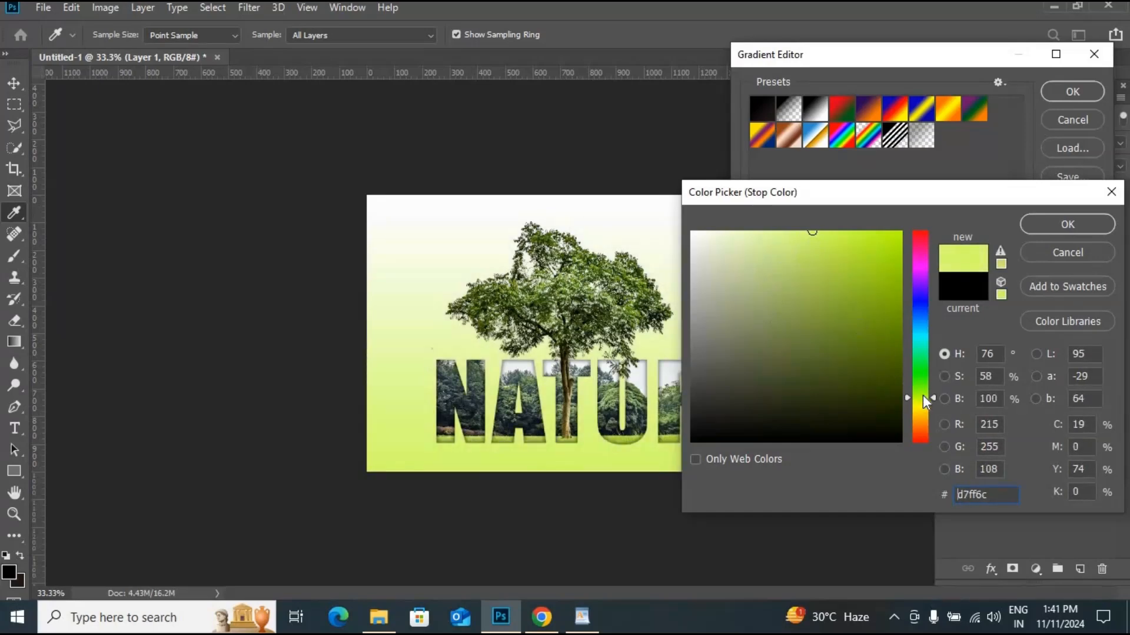
drag(923, 396, 923, 402)
click(1058, 222)
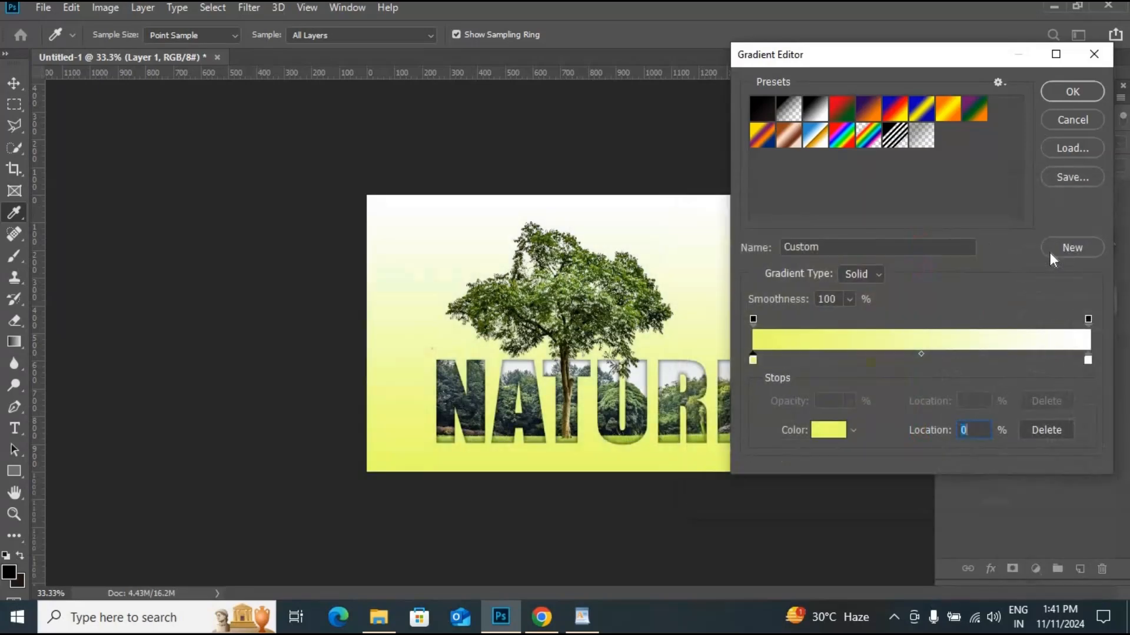
- Set the gradient's right colour stop to a pale light blue and confirm the gradient fill
click(1088, 359)
click(829, 429)
drag(923, 340, 924, 327)
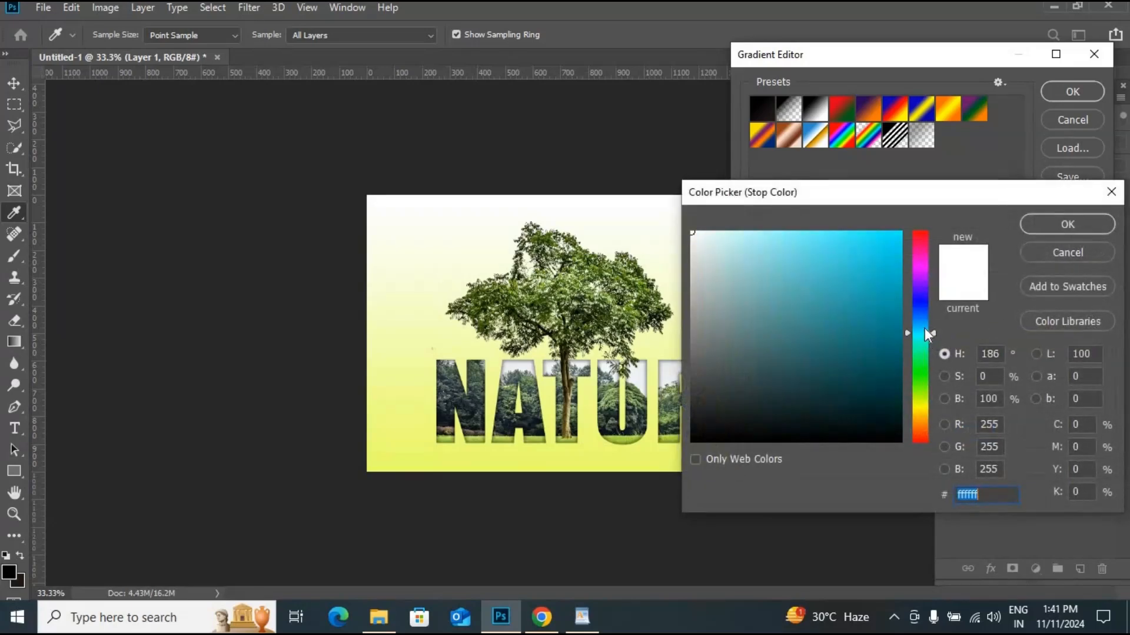
click(745, 228)
drag(750, 231, 729, 228)
click(1088, 223)
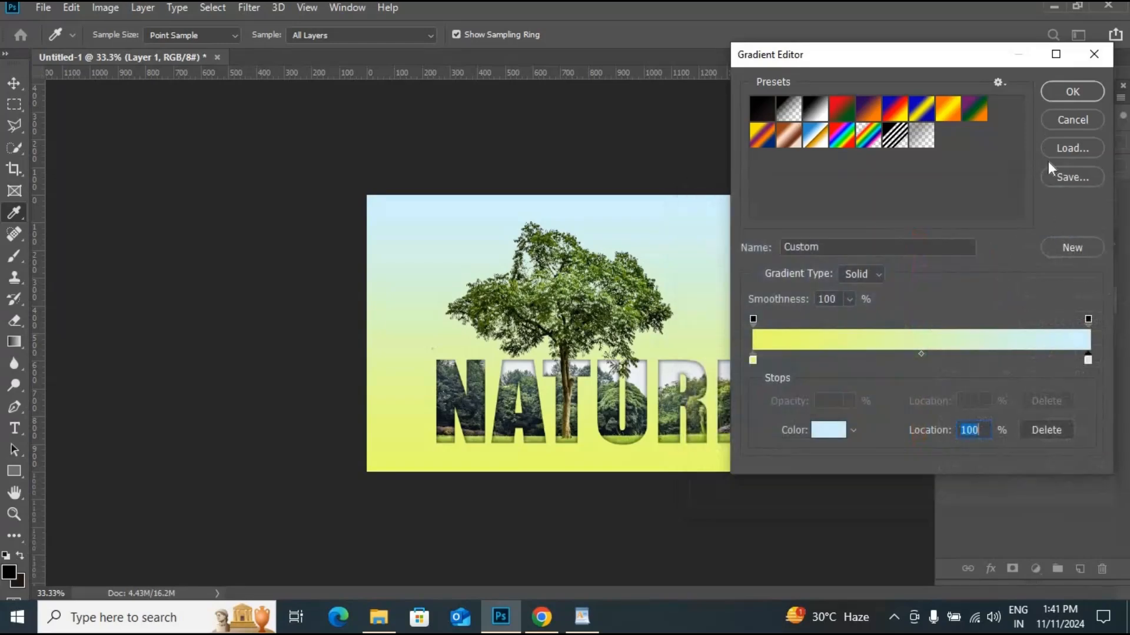
click(1071, 93)
click(993, 147)
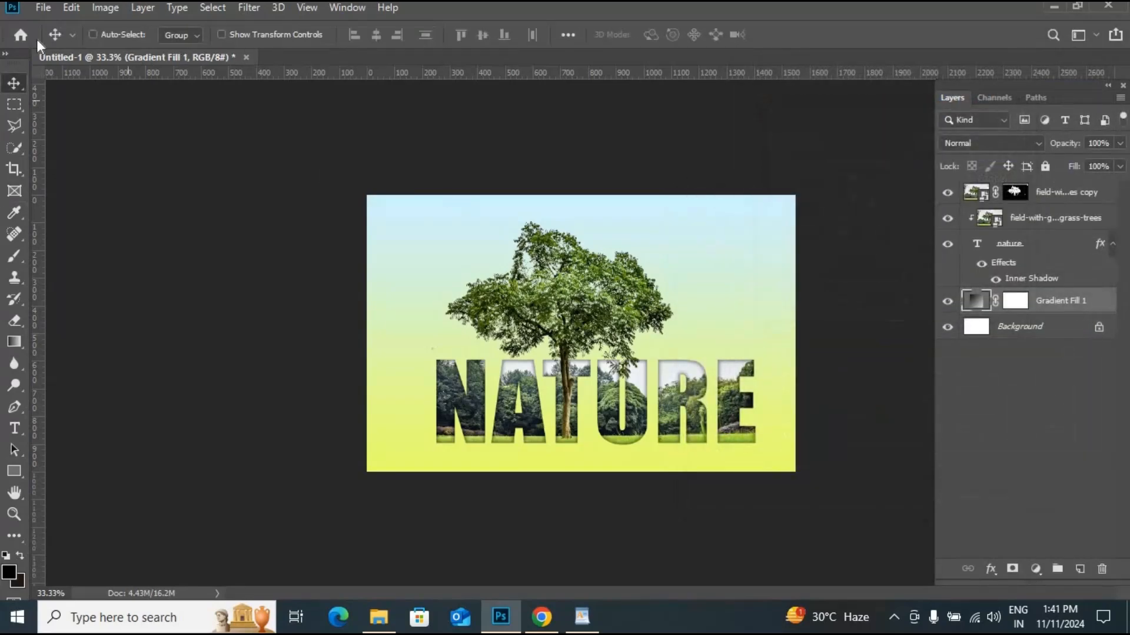
- Place the cloud image pngwing.com (1) embedded, scaled to about 21% and positioned left of the tree above the text
click(44, 8)
click(89, 289)
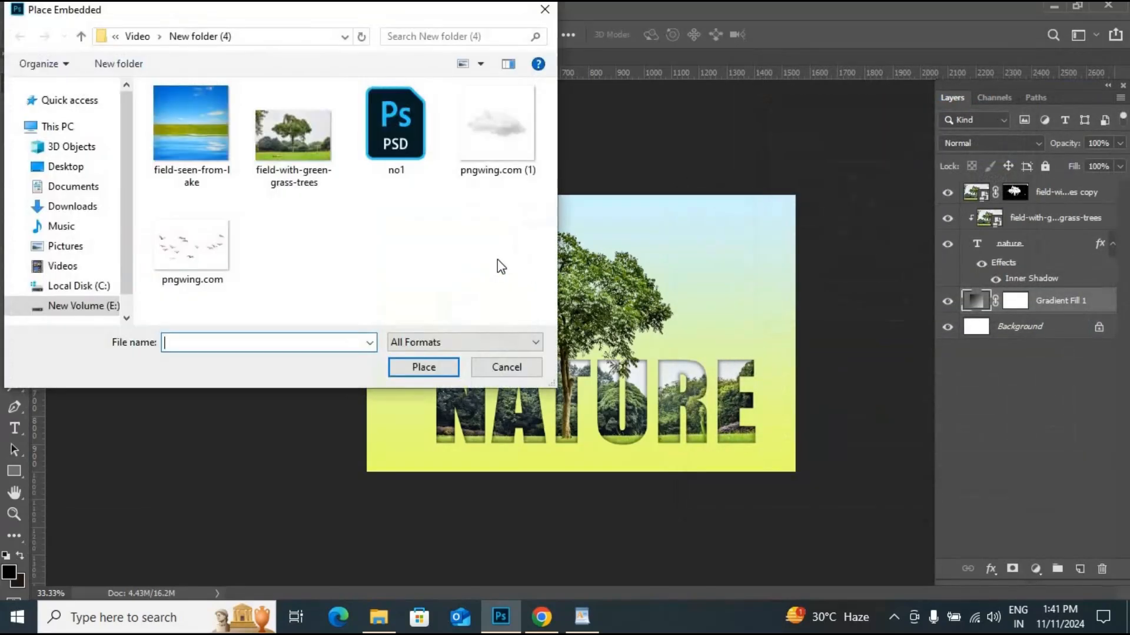
key(Return)
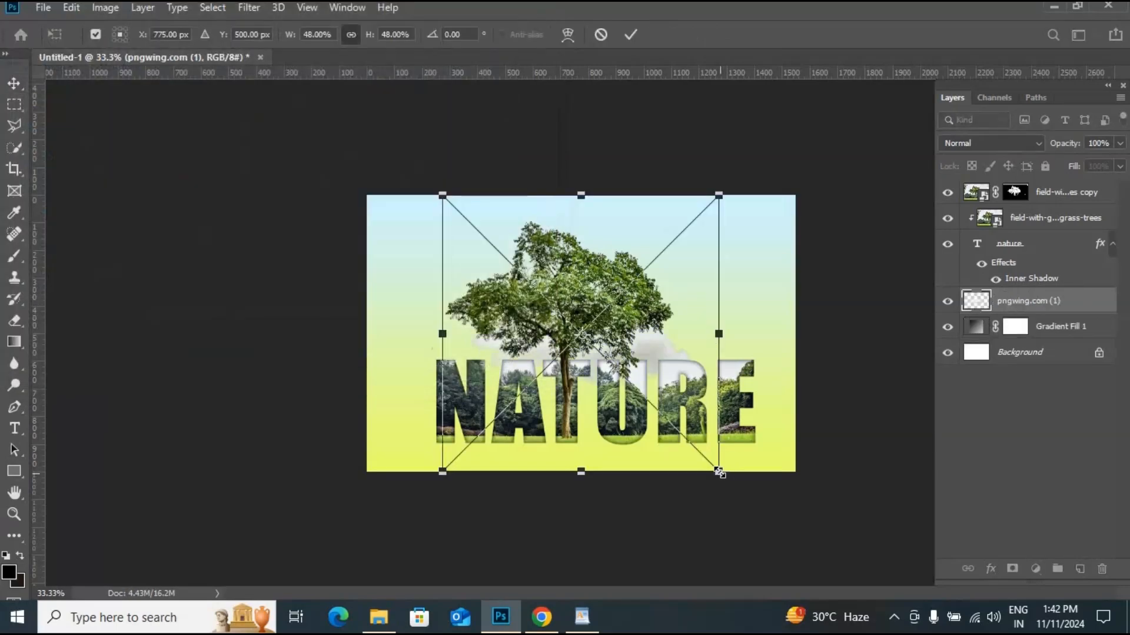
drag(719, 472, 595, 316)
key(ctrl+z)
drag(719, 472, 651, 402)
drag(630, 351, 482, 334)
drag(500, 387, 491, 377)
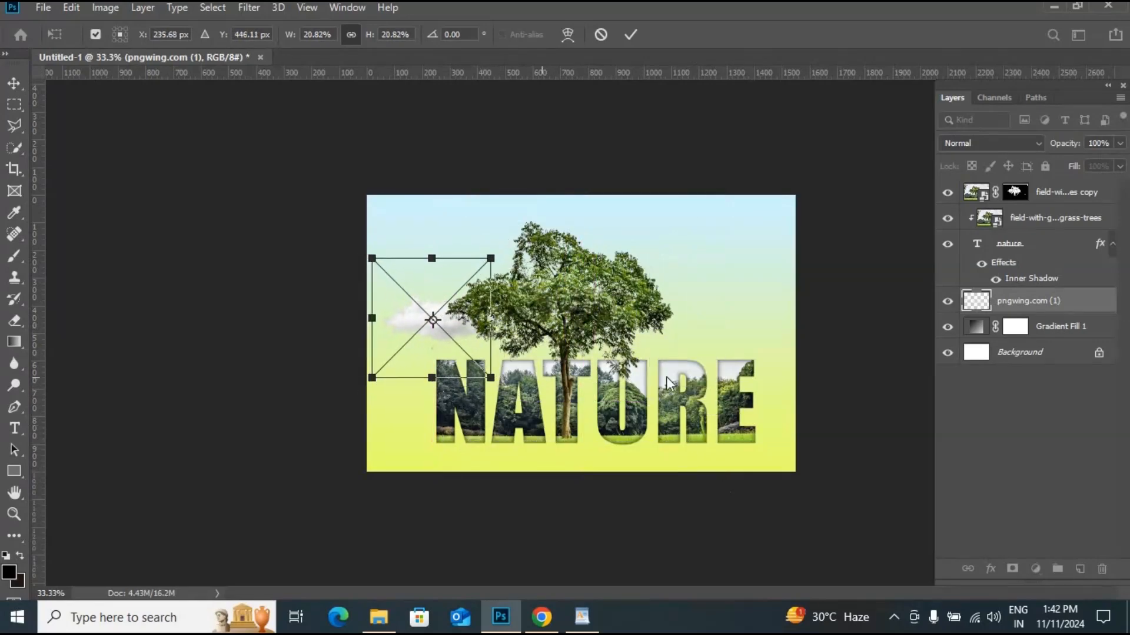
key(Return)
- Lower the cloud layer's opacity to 70% and duplicate it twice, moving the copies above the tree and to the upper right
click(1119, 143)
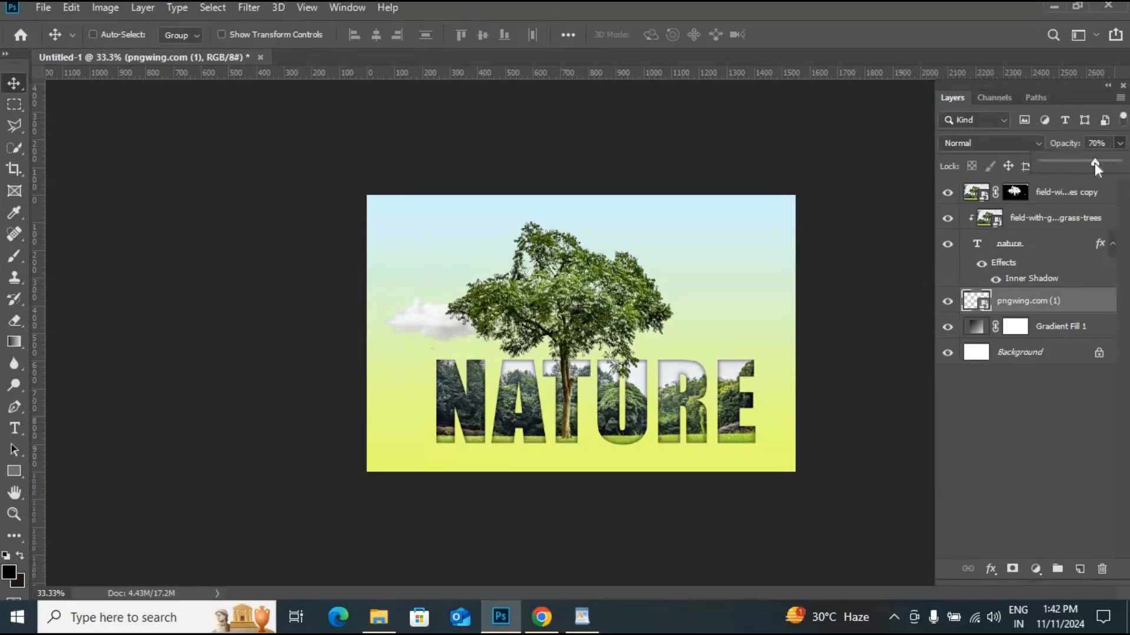
drag(1096, 164, 1094, 164)
key(ctrl+j)
drag(444, 326, 647, 257)
key(ctrl+j)
drag(672, 258, 782, 208)
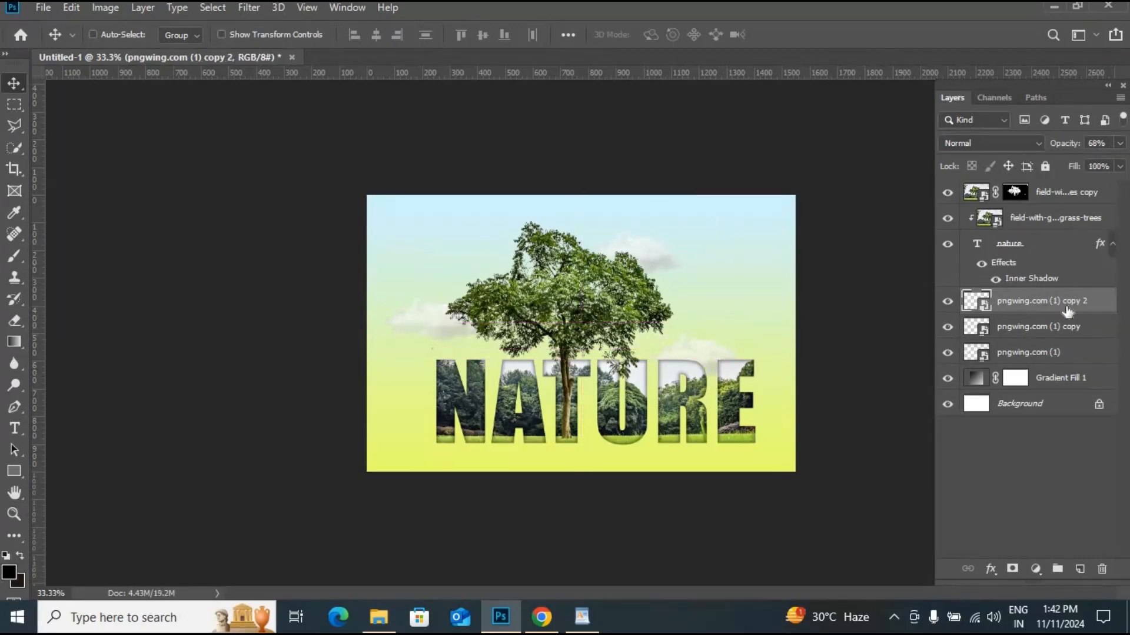
- Duplicate the cloud layer again and set the new copy's opacity to 52%
right_click(1067, 309)
click(953, 45)
key(Return)
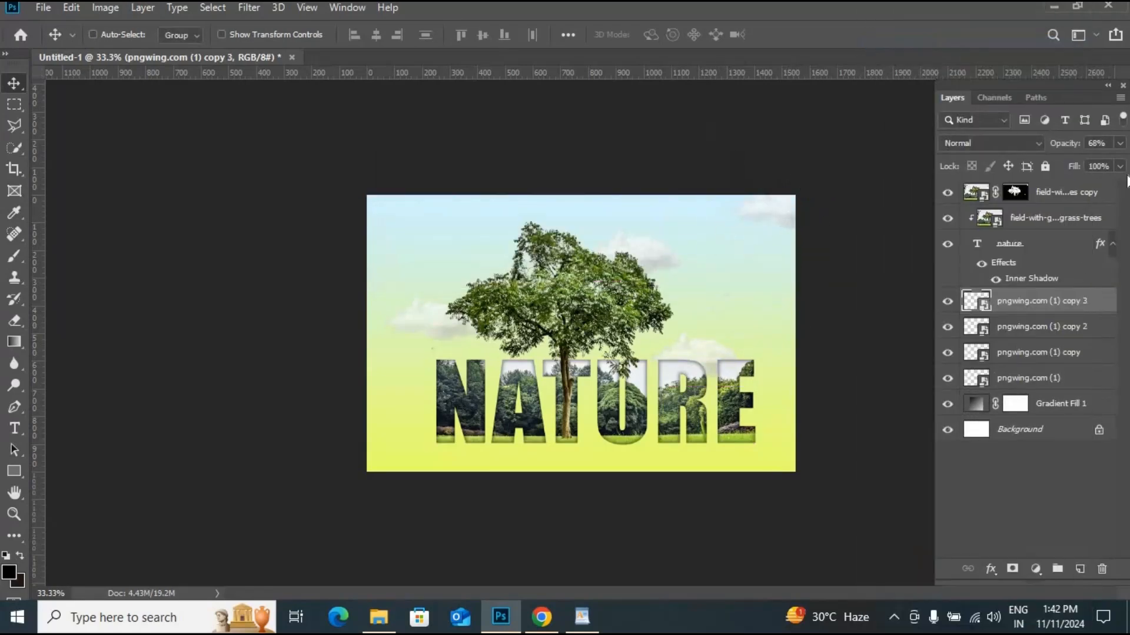
click(1120, 143)
drag(1075, 161, 1082, 161)
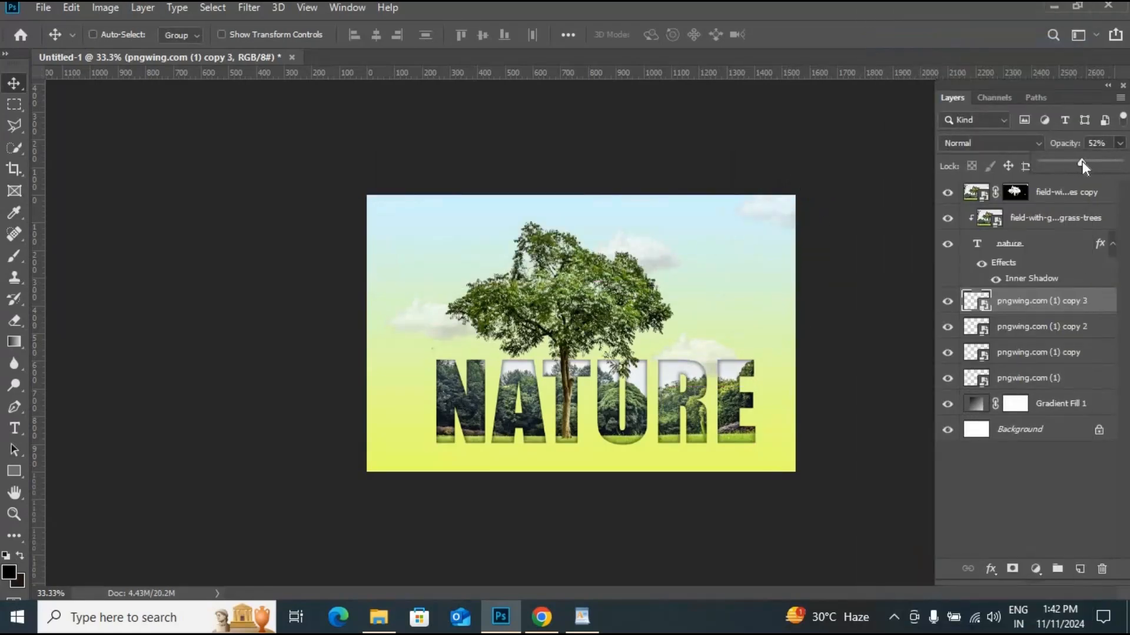
- Duplicate the cloud, move the copy to the top-left corner and flip it horizontally
right_click(1101, 307)
click(965, 42)
key(Return)
drag(769, 203, 410, 218)
key(ctrl+t)
right_click(435, 227)
click(478, 432)
key(Return)
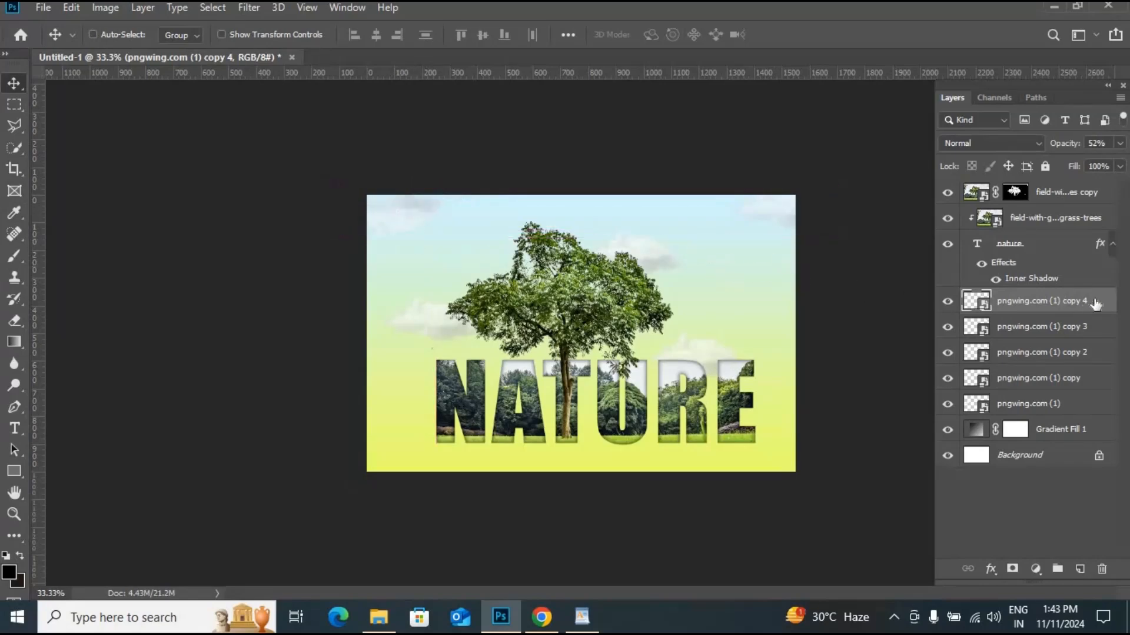
- Duplicate the cloud once more and move the copy to the right of the tree
right_click(1091, 328)
click(941, 39)
key(Return)
drag(759, 234, 730, 289)
key(ctrl+t)
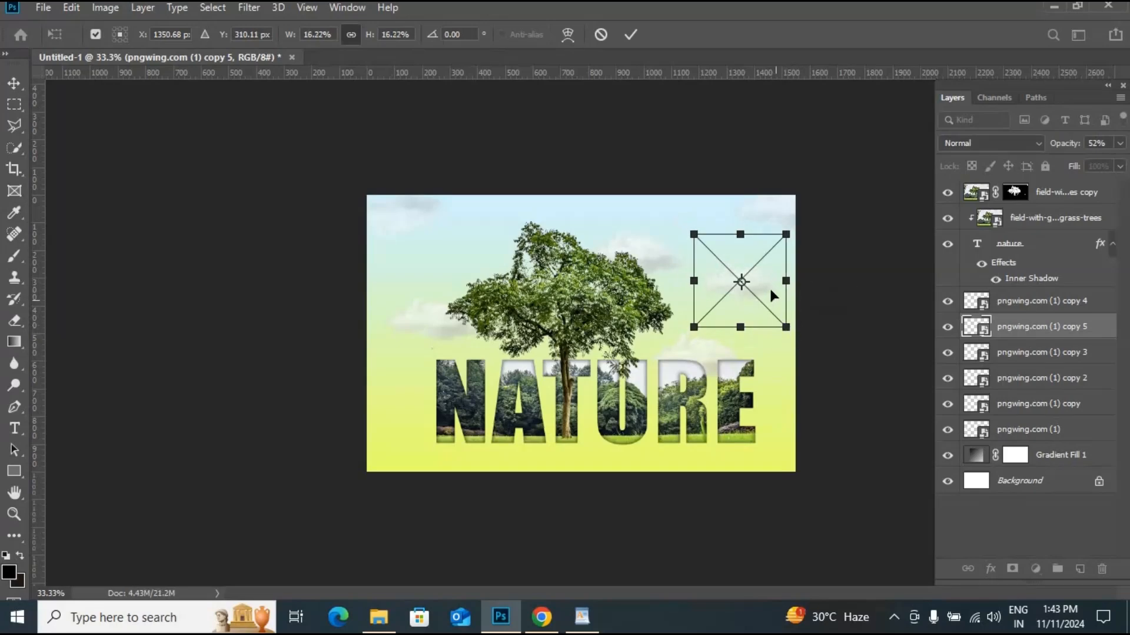
key(Return)
- Place the birds image pngwing.com embedded, scale it down and move it to the upper right of the sky
click(43, 7)
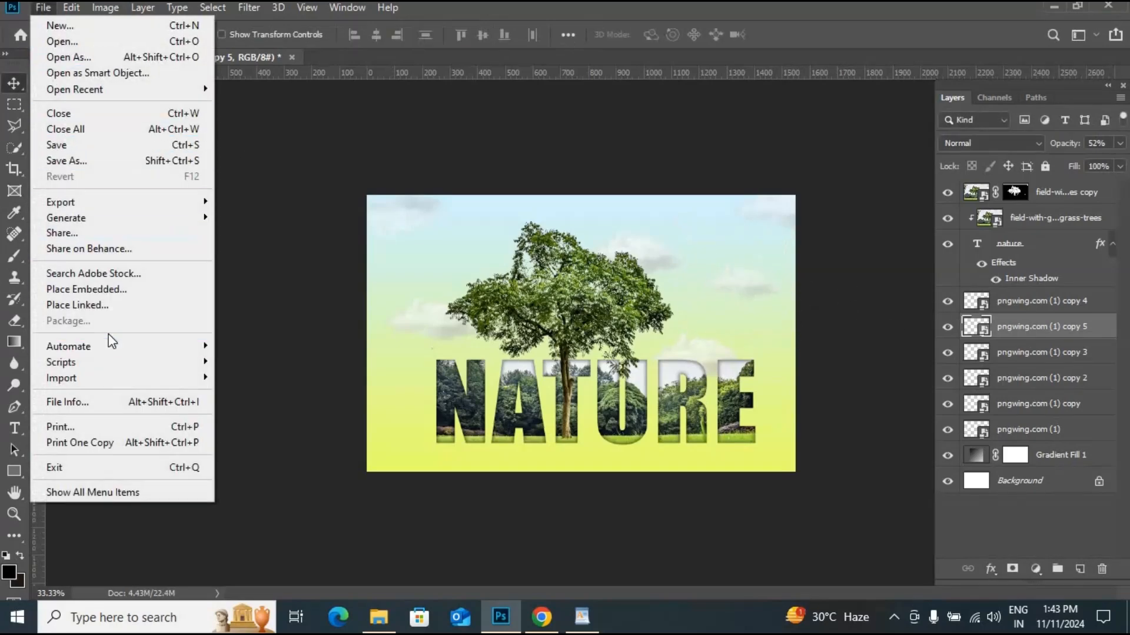
click(83, 292)
double_click(215, 243)
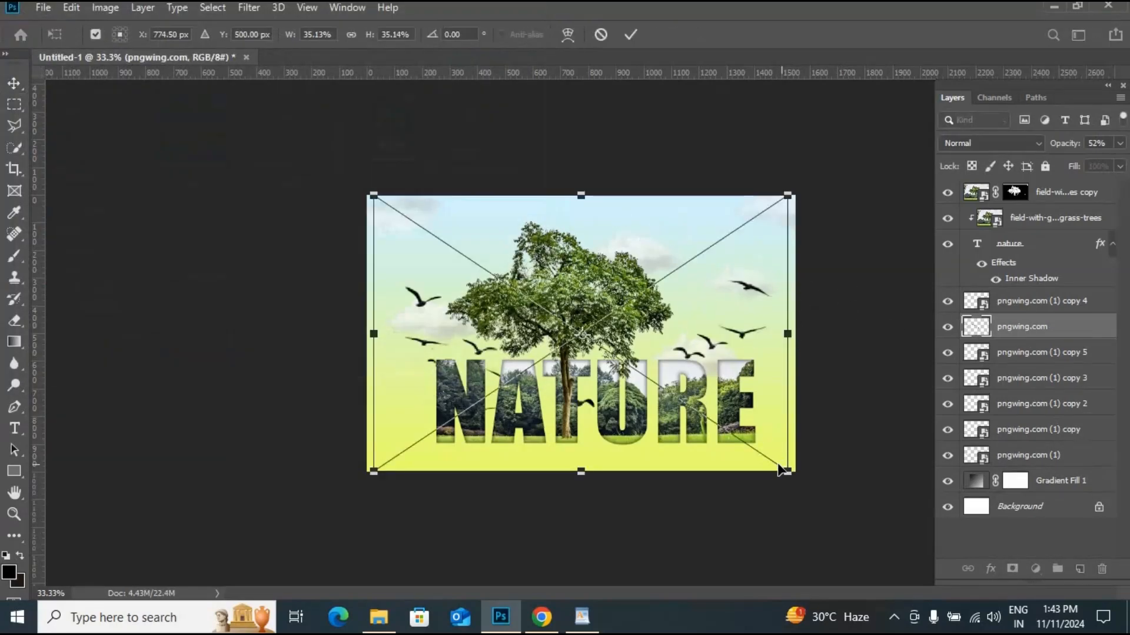
drag(730, 439, 667, 384)
drag(649, 370, 730, 275)
key(Return)
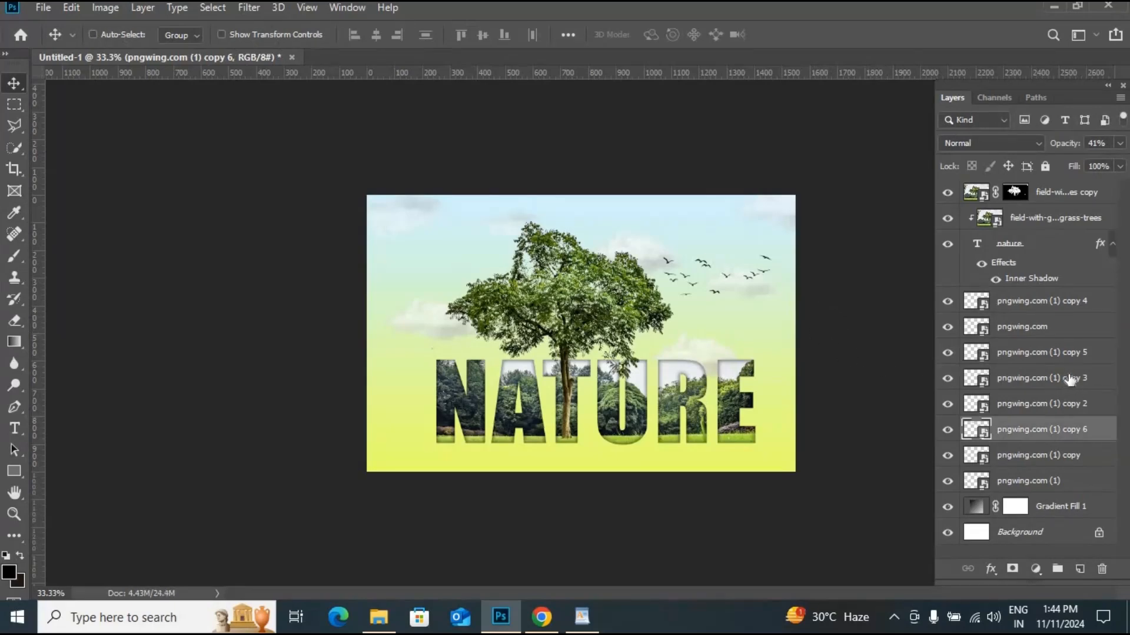
- Group all layers from the top photo copy down to the lowest cloud into one group
click(1060, 189)
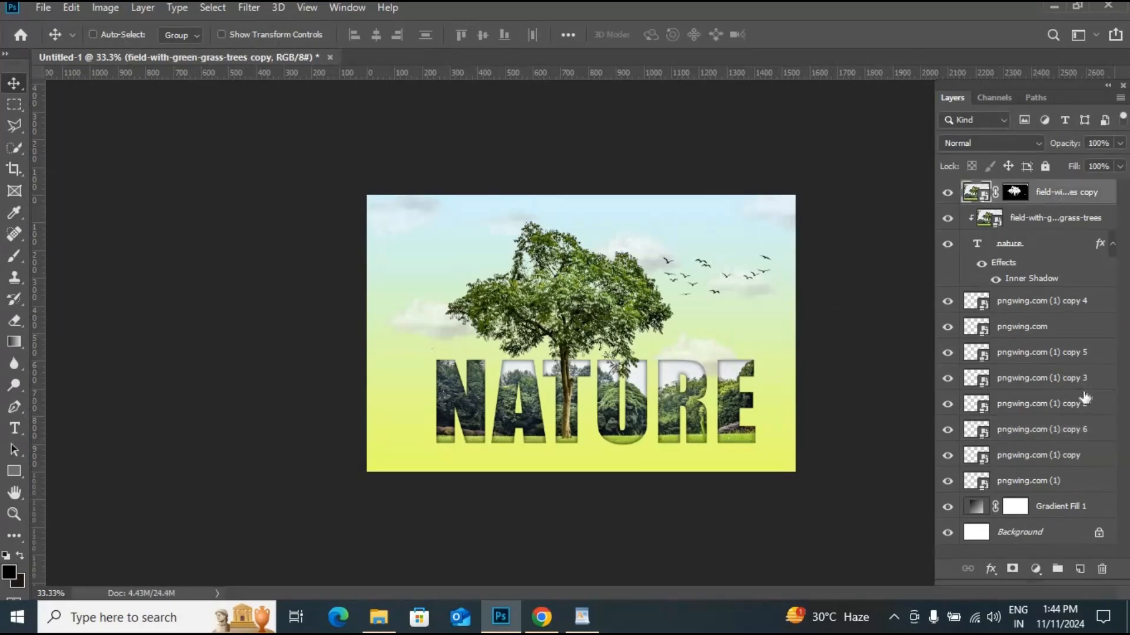
shift+click(1083, 481)
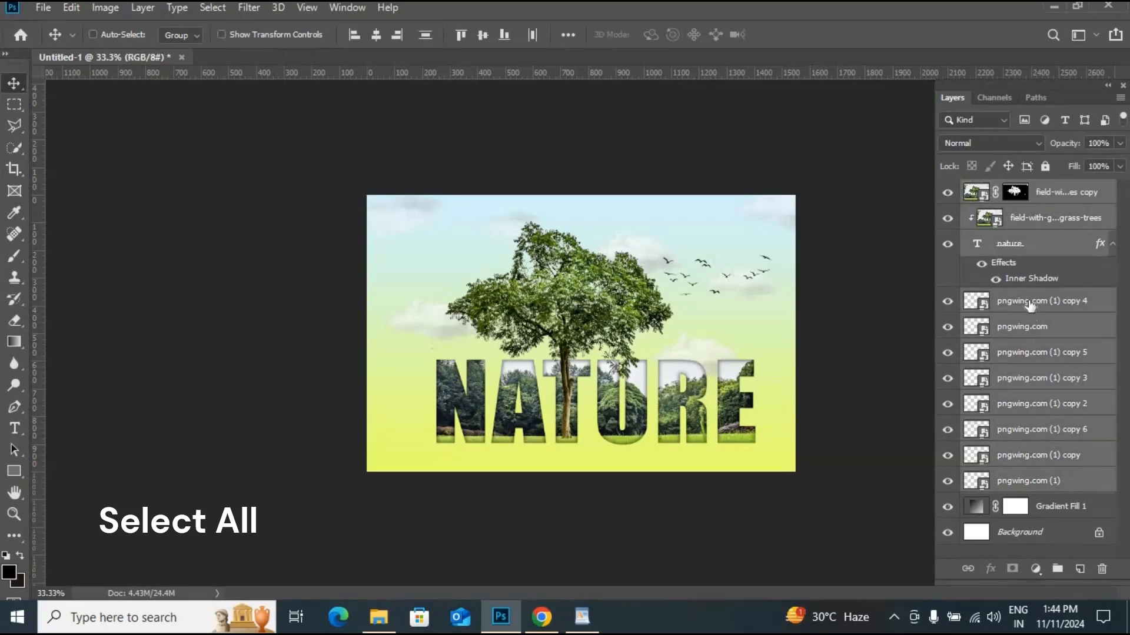
key(ctrl+g)
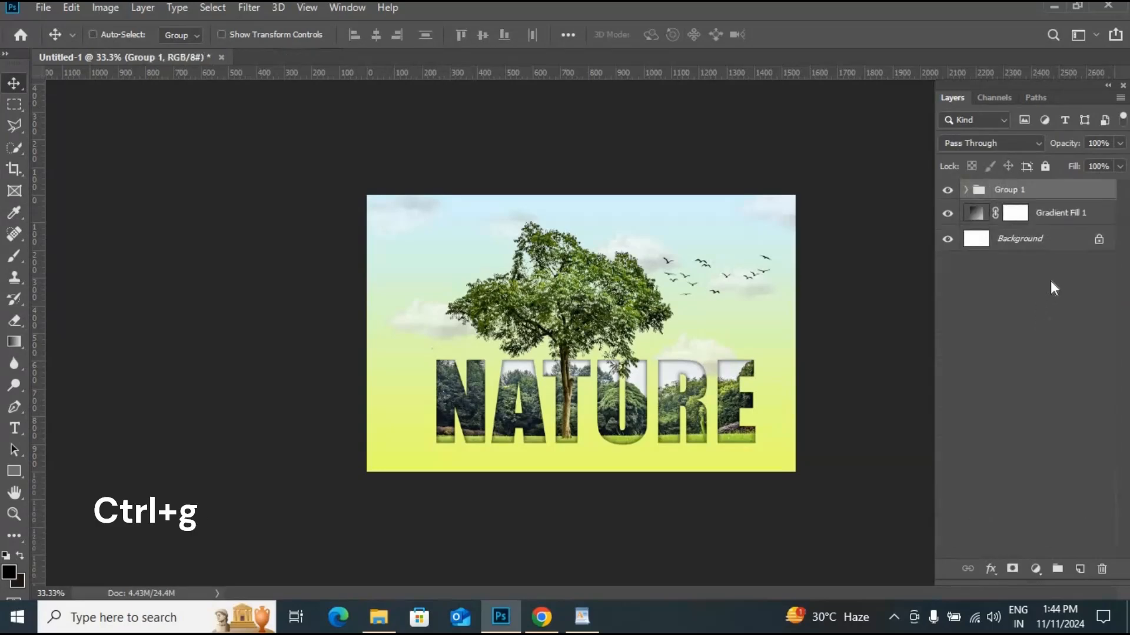
- Place the photo field-seen-from-lake as an embedded image just above the gradient fill layer
click(947, 190)
click(947, 190)
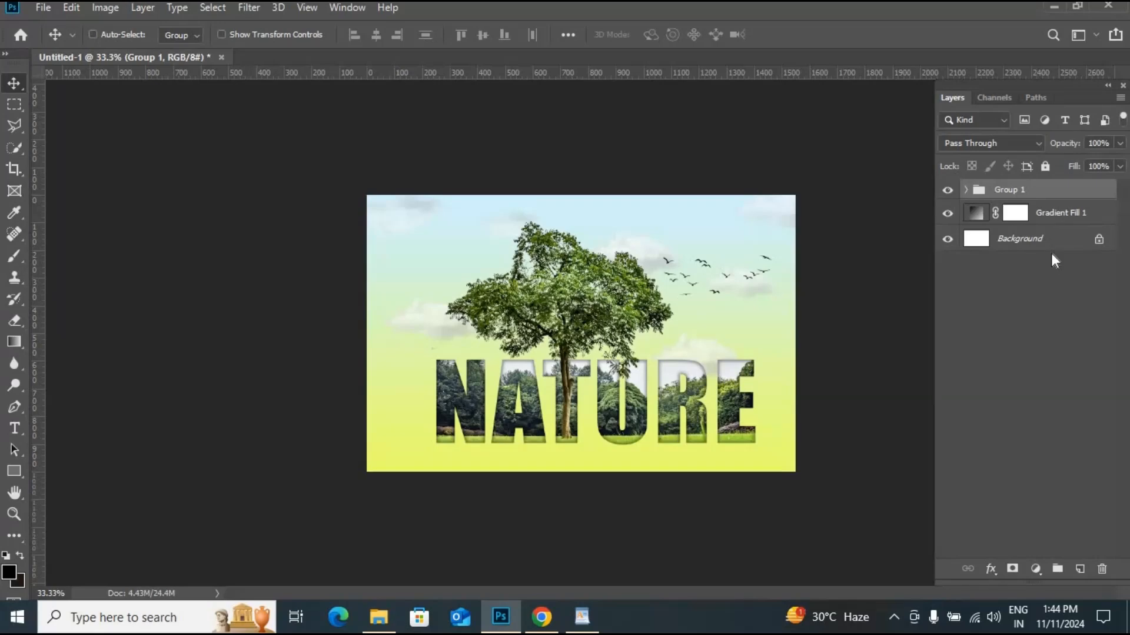
click(1050, 218)
click(45, 13)
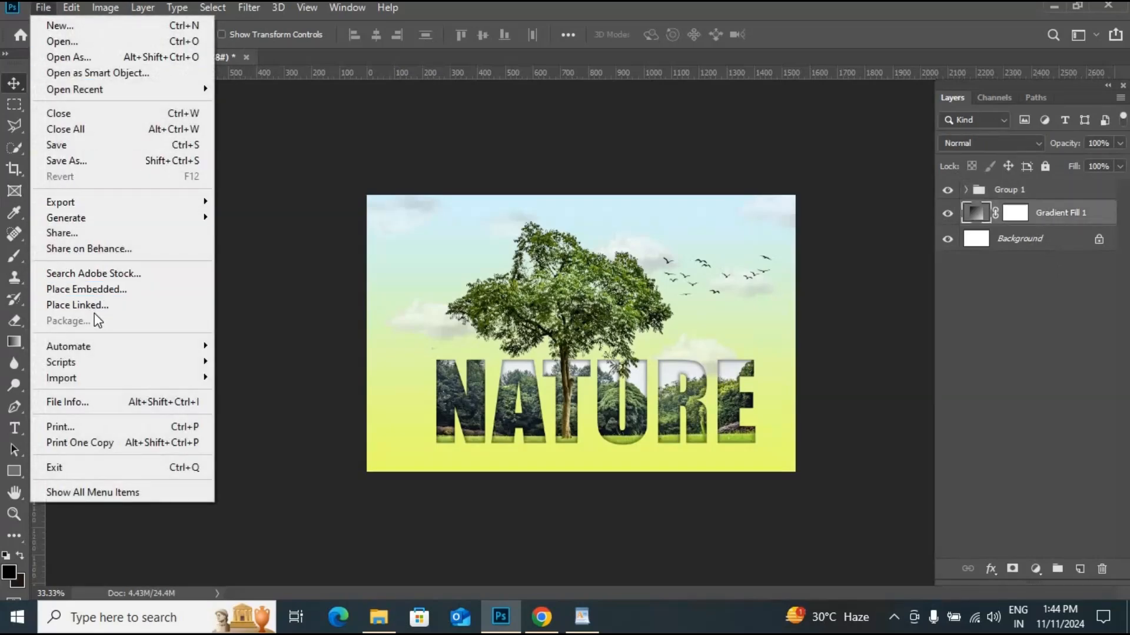
click(107, 285)
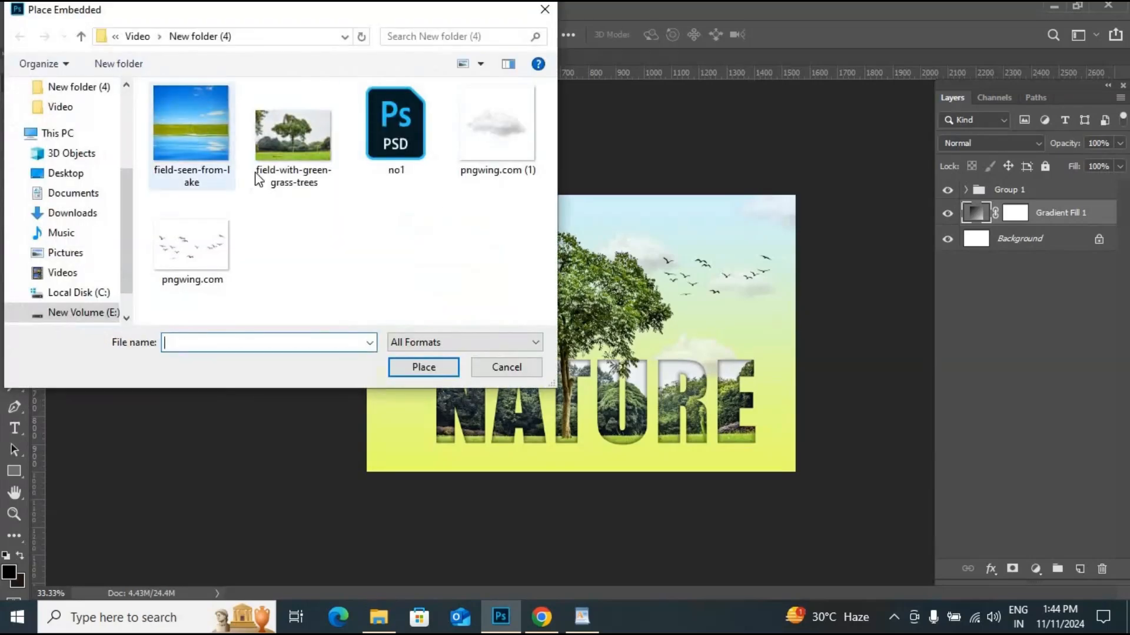
click(253, 177)
click(433, 370)
- Scale and position the lake photo so it covers the canvas from just below the top clouds down to the bottom edge
drag(668, 329, 592, 387)
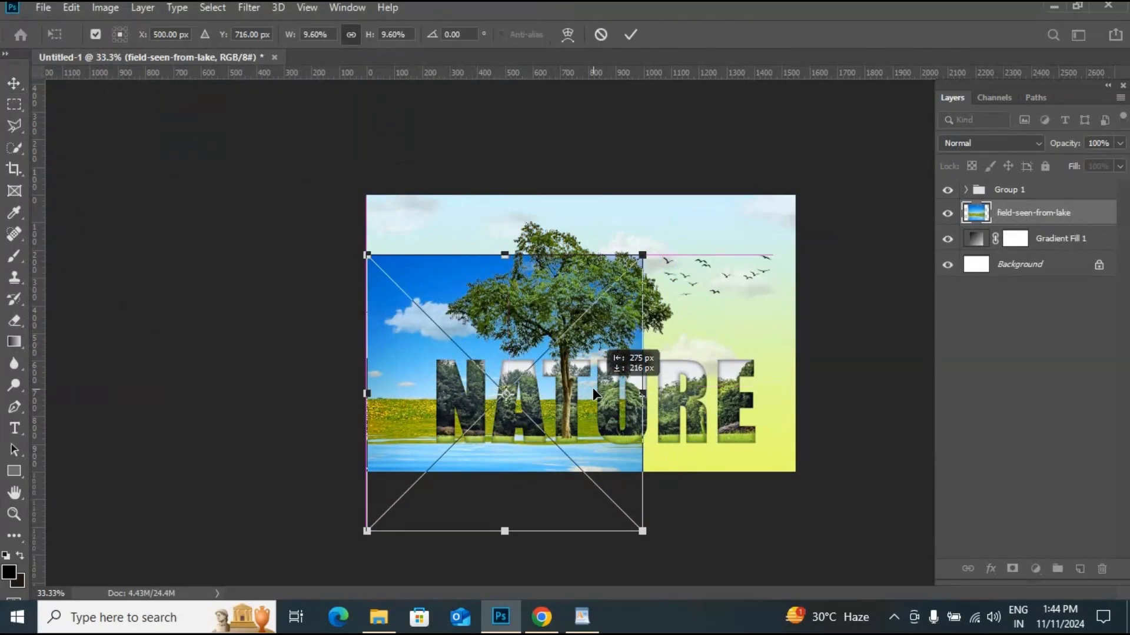
drag(643, 254, 828, 181)
drag(577, 360, 616, 353)
drag(816, 115, 789, 142)
drag(550, 347, 616, 319)
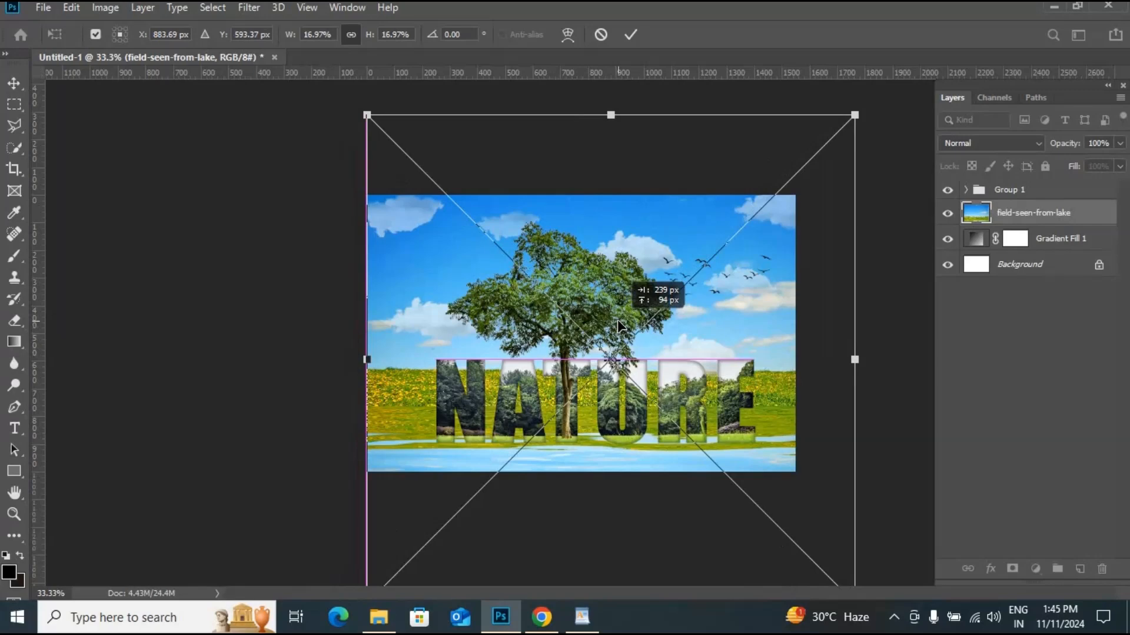
drag(855, 114, 825, 144)
drag(801, 344, 778, 357)
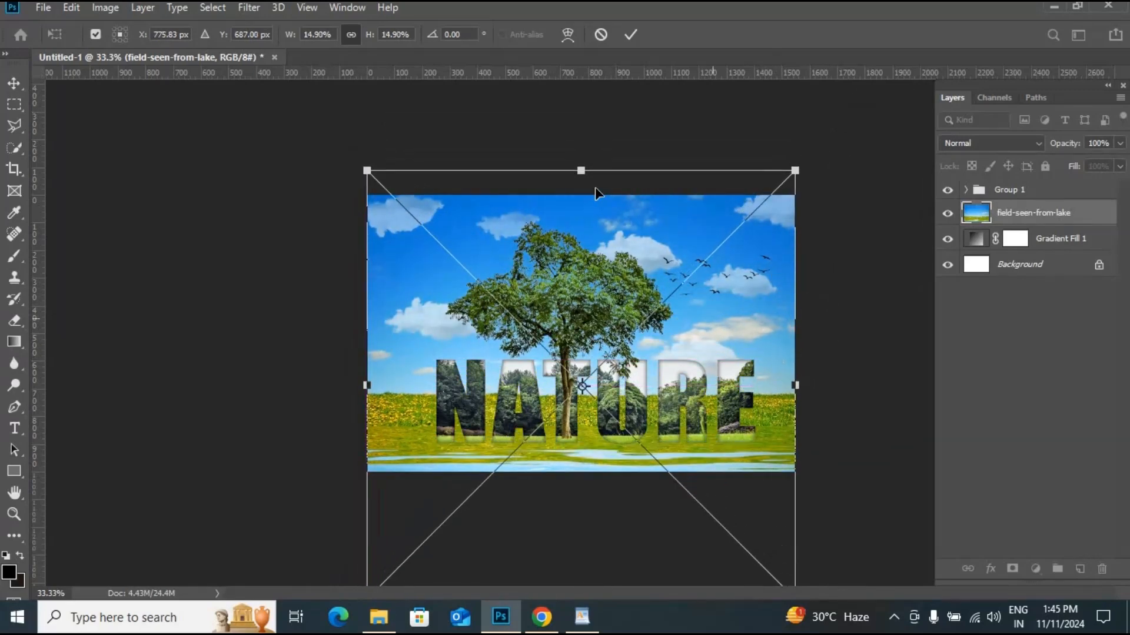
drag(581, 172, 582, 231)
drag(672, 379, 670, 338)
drag(581, 564, 583, 528)
drag(673, 336, 674, 358)
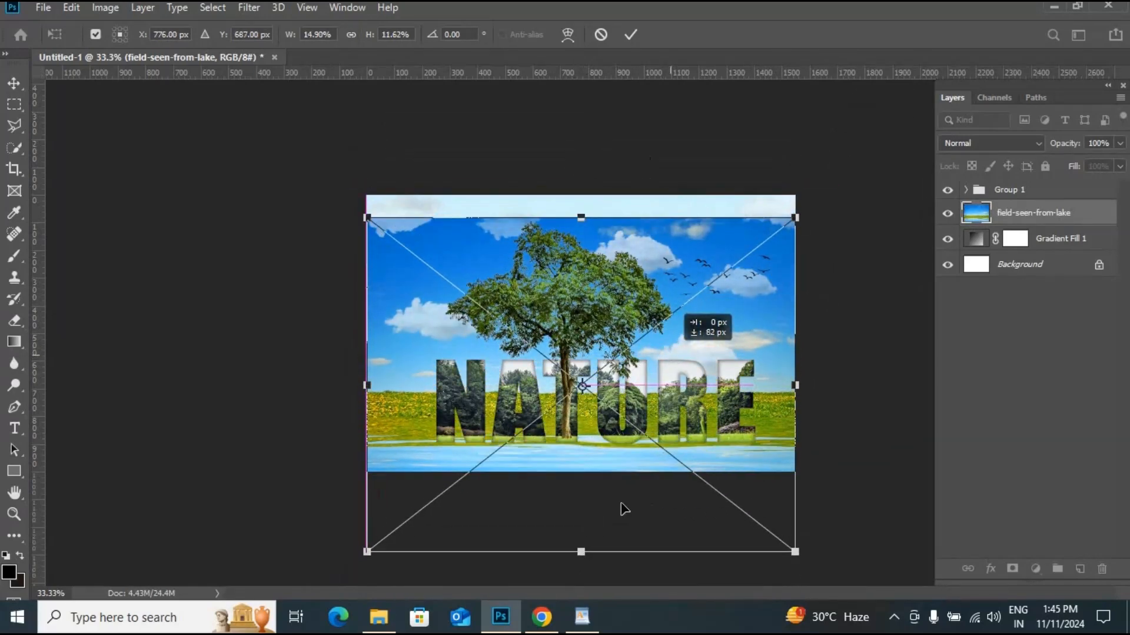
drag(581, 550, 581, 517)
drag(679, 339, 679, 380)
key(Return)
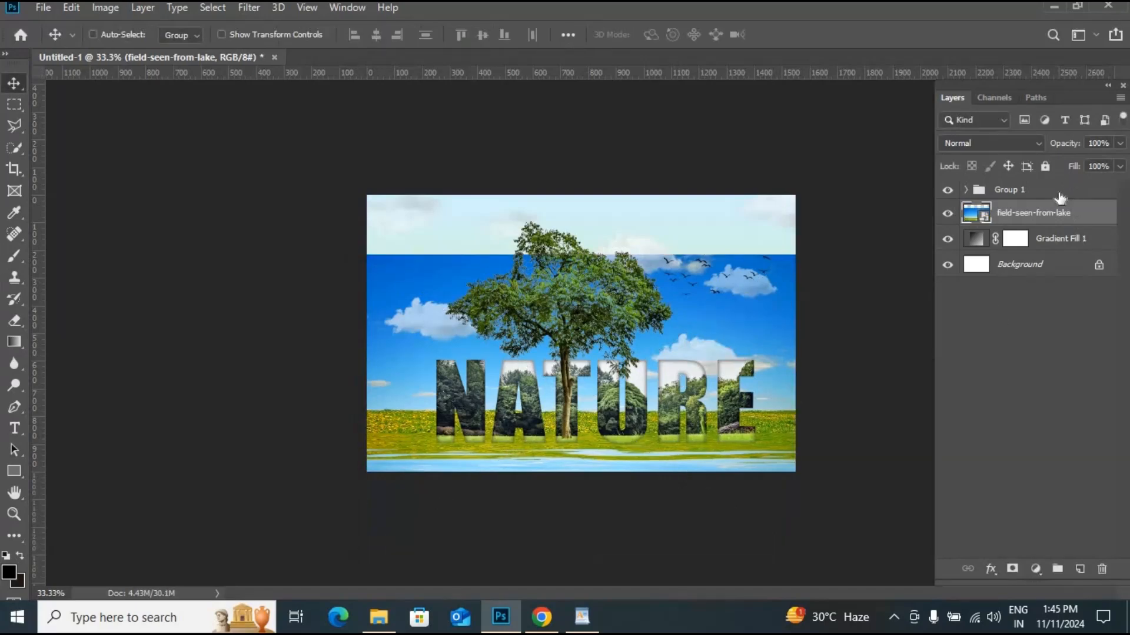
click(1056, 189)
key(ctrl+t)
key(Return)
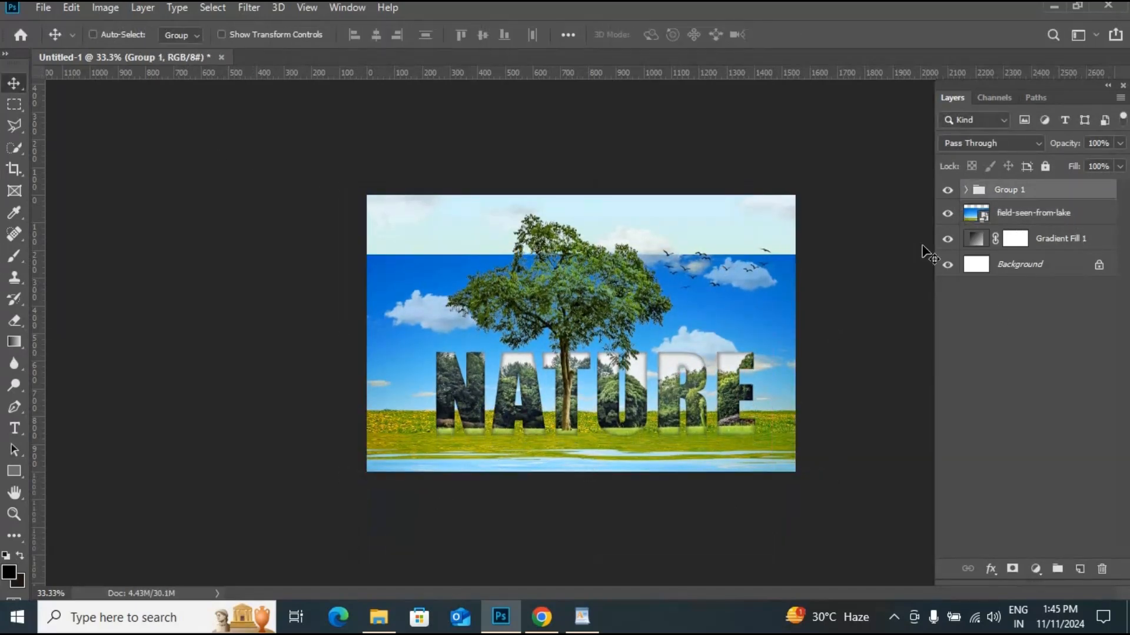
- Move the lake photo up slightly
click(1033, 212)
key(ctrl+t)
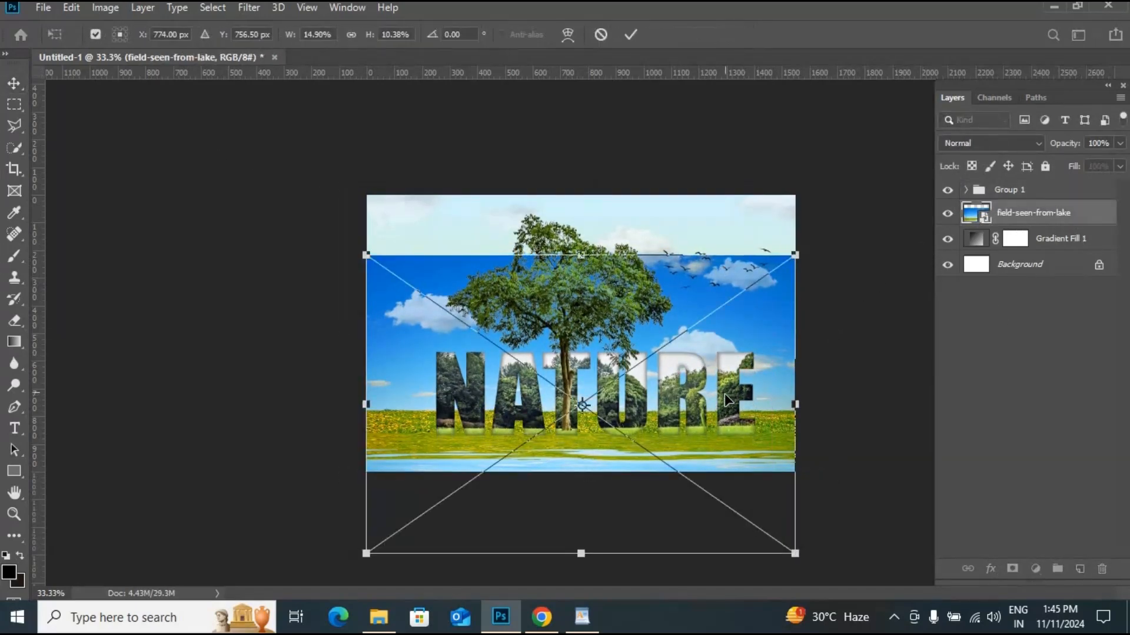
drag(728, 400, 736, 362)
key(Return)
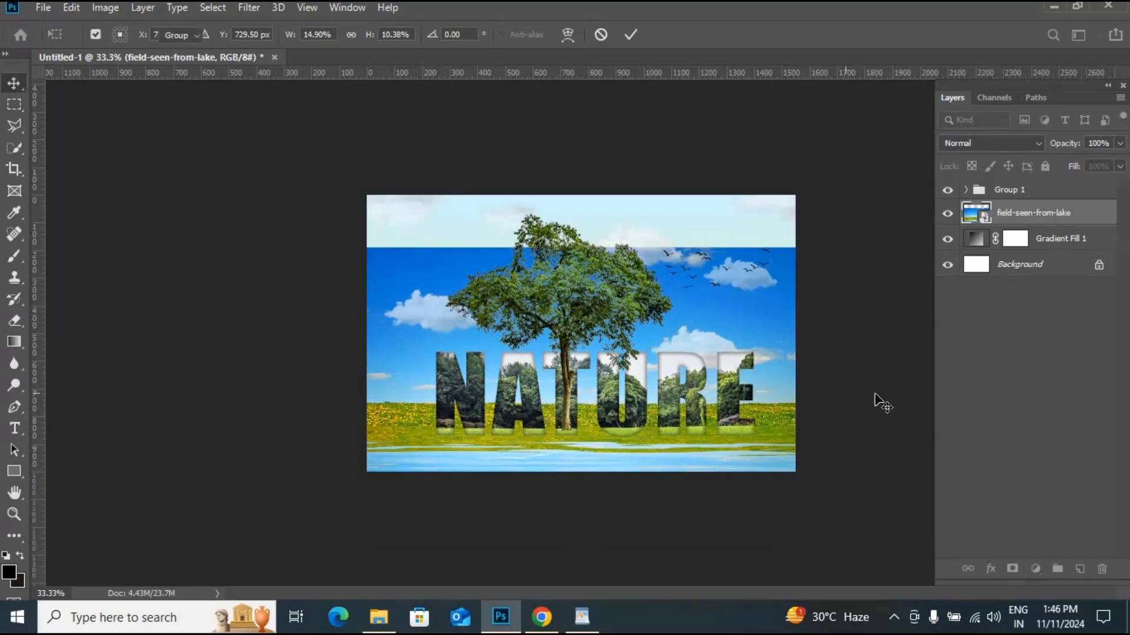
- Add a layer mask to the lake photo and paint out its sky with a 165 px hard round brush
click(1009, 568)
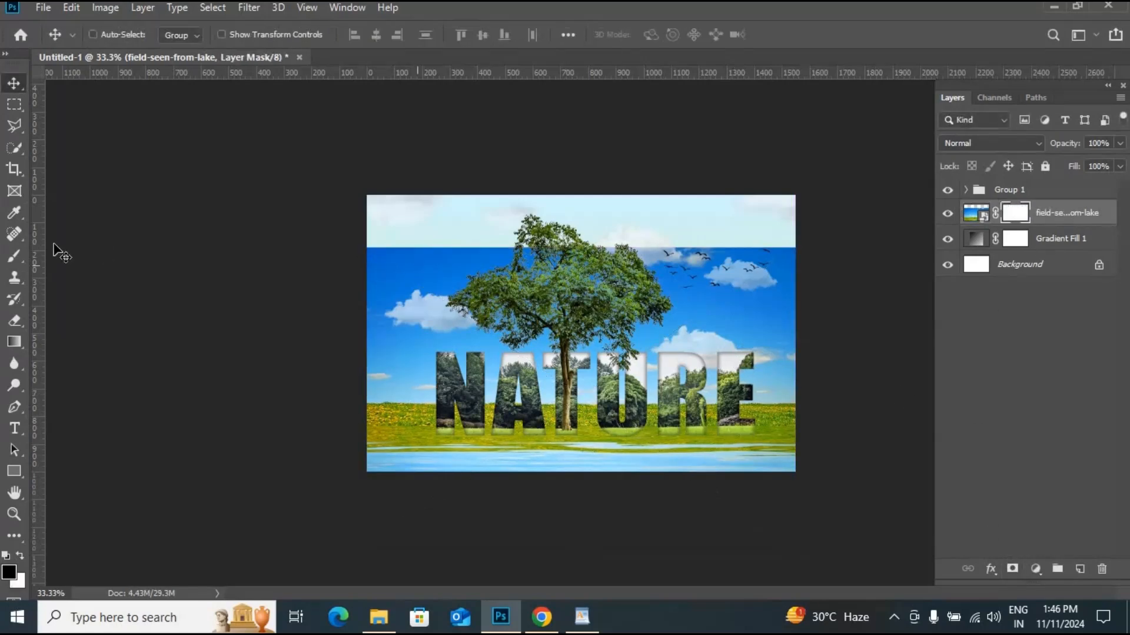
click(111, 36)
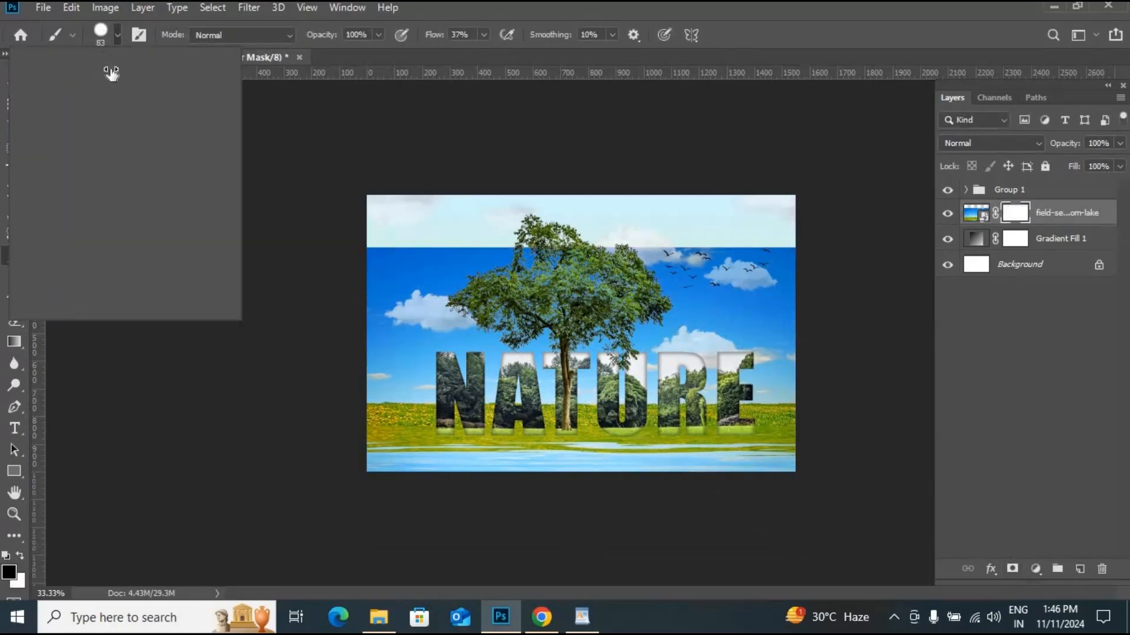
drag(149, 89, 154, 90)
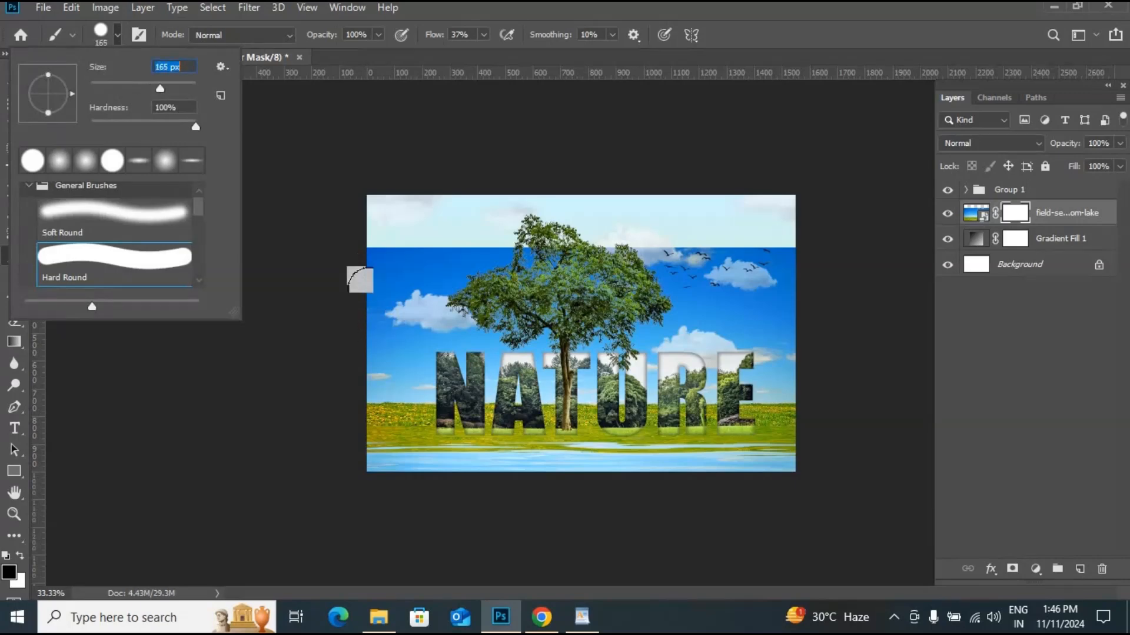
mouse_move(441, 253)
mouse_down()
mouse_move(825, 254)
mouse_move(344, 300)
mouse_move(813, 306)
mouse_move(346, 329)
mouse_move(429, 342)
mouse_move(806, 346)
mouse_move(391, 345)
mouse_move(378, 363)
mouse_move(776, 367)
mouse_move(766, 356)
mouse_move(820, 375)
mouse_up()
key(ctrl+plus)
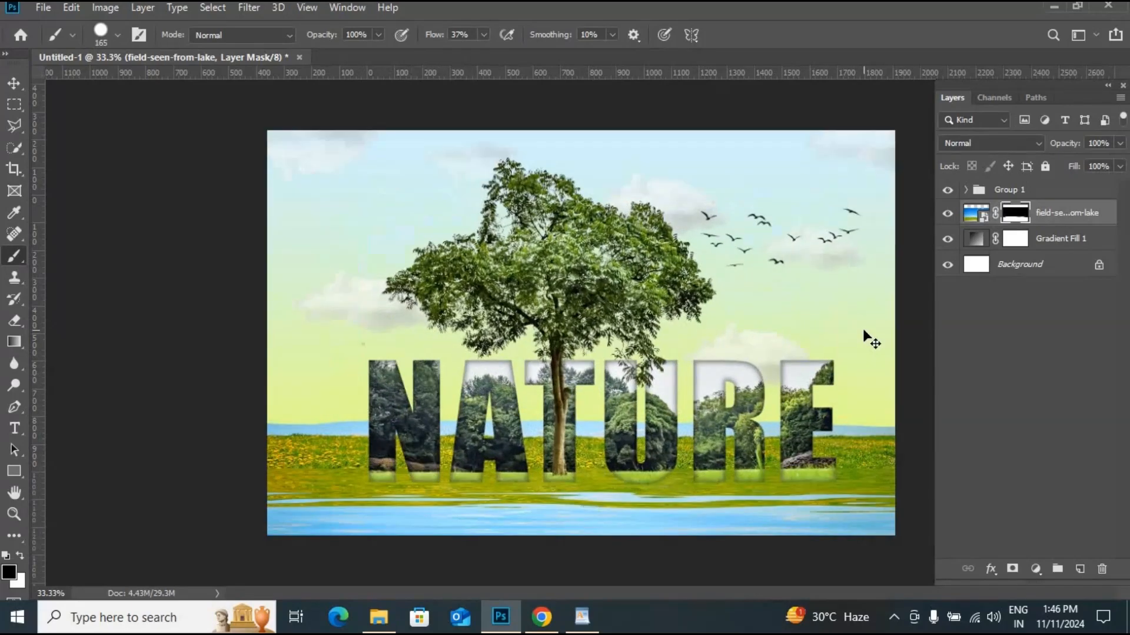
- Switch to a 56 px soft round brush with 0% hardness and paint along the grass horizon to blend it into the sky
click(117, 34)
click(115, 217)
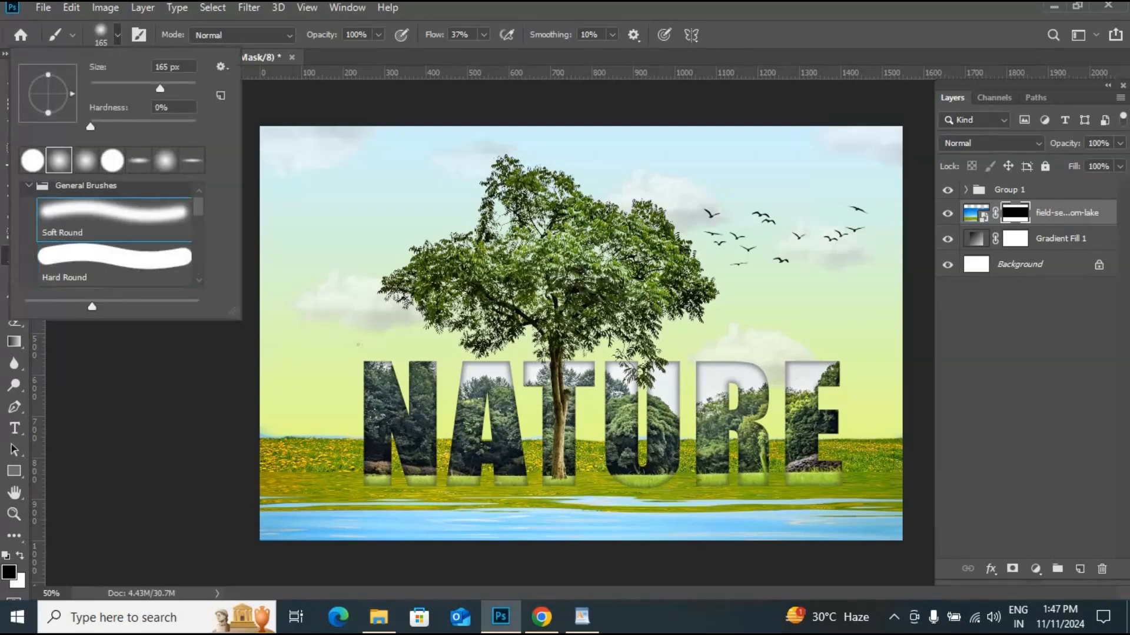
drag(120, 85, 117, 86)
click(323, 442)
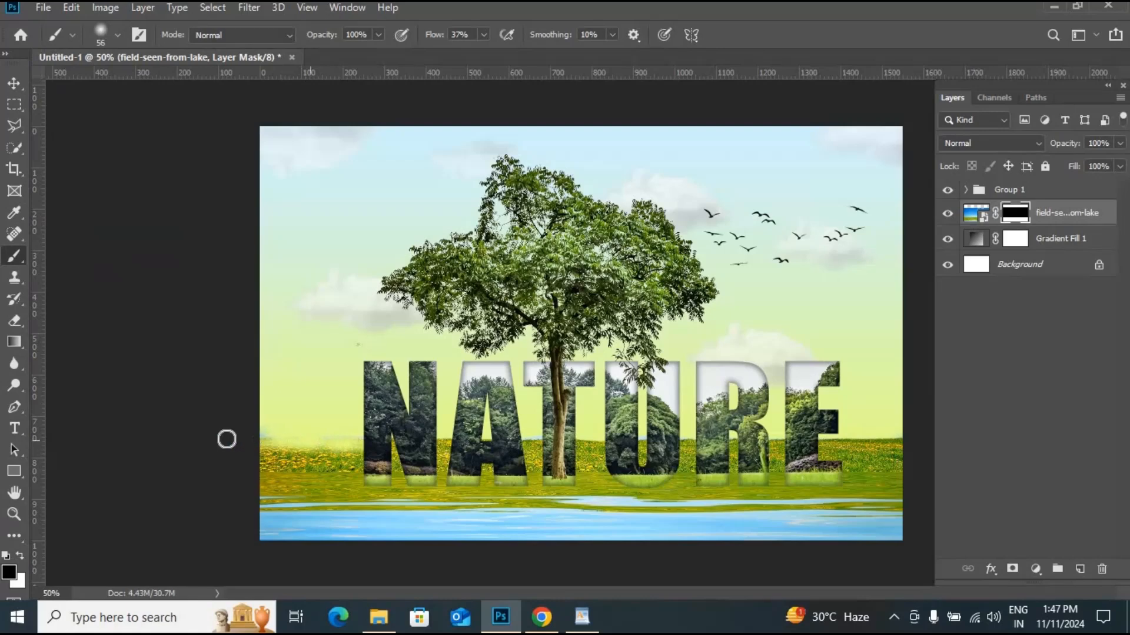
mouse_move(365, 449)
mouse_down()
mouse_move(253, 456)
mouse_move(382, 457)
mouse_move(336, 457)
mouse_up()
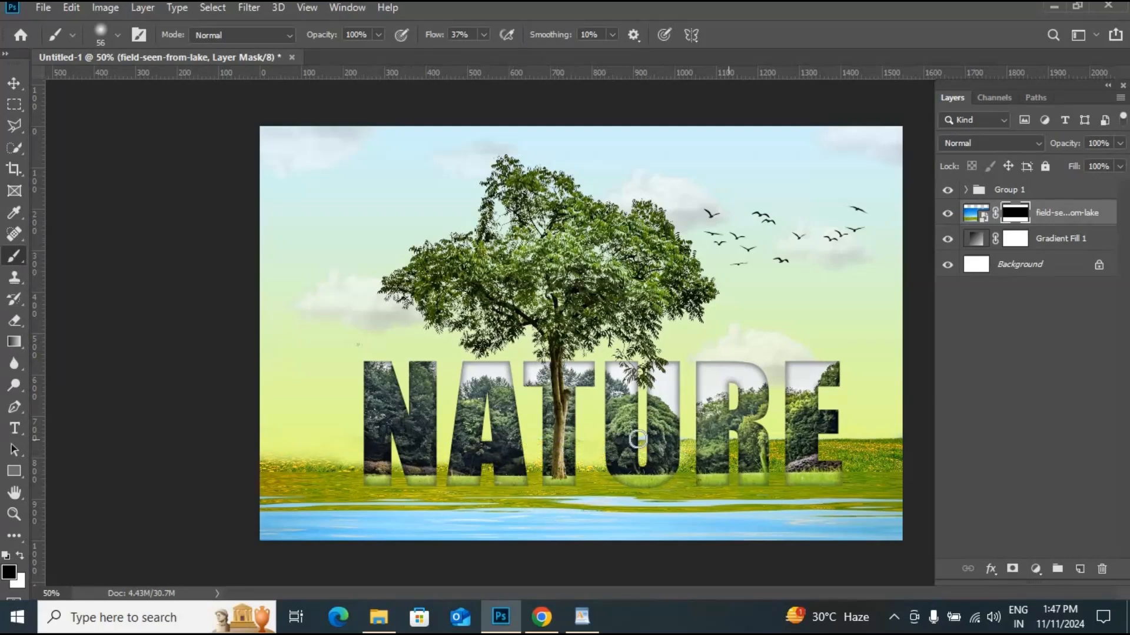
mouse_move(681, 450)
mouse_down()
mouse_move(784, 454)
mouse_move(802, 442)
mouse_move(913, 438)
mouse_move(888, 456)
mouse_move(827, 446)
mouse_move(880, 436)
mouse_up()
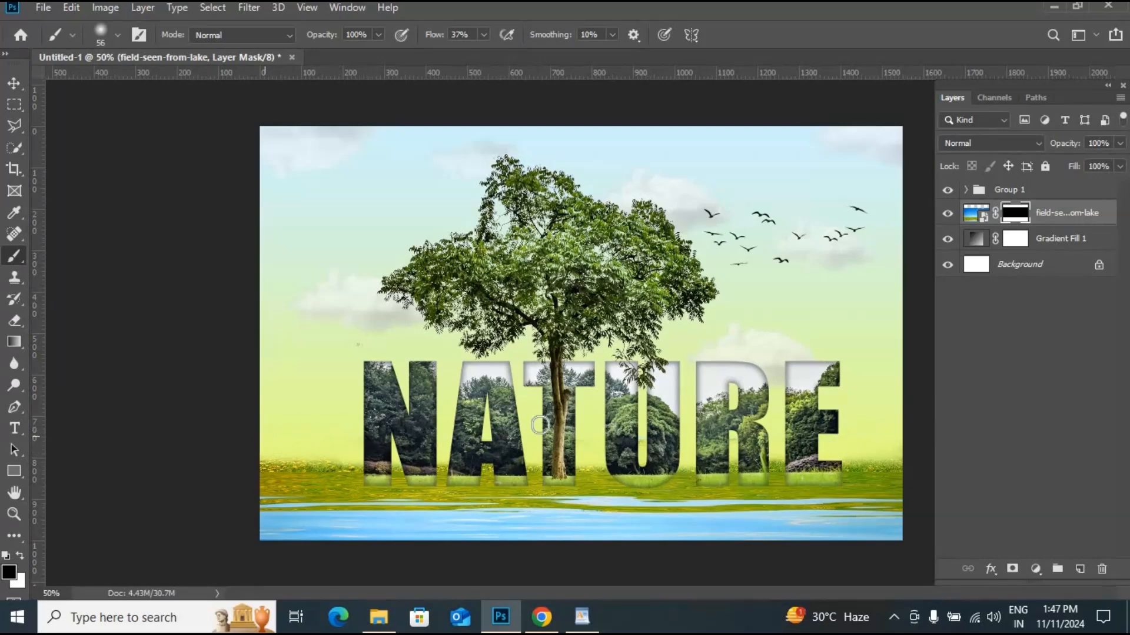
- Duplicate Group 1
click(14, 83)
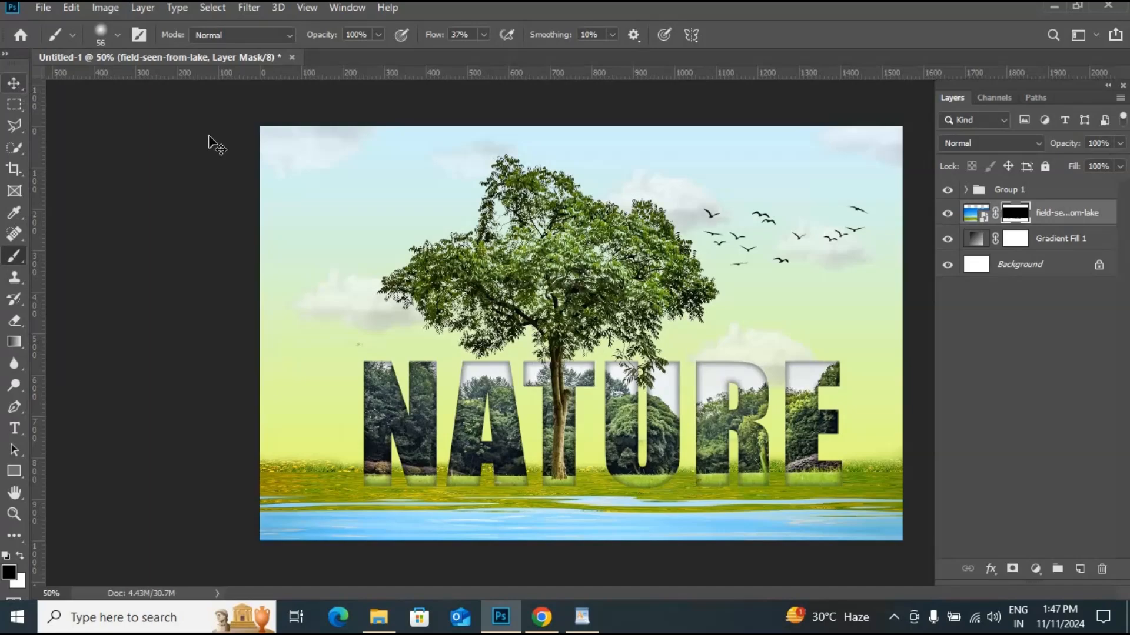
key(ctrl+plus)
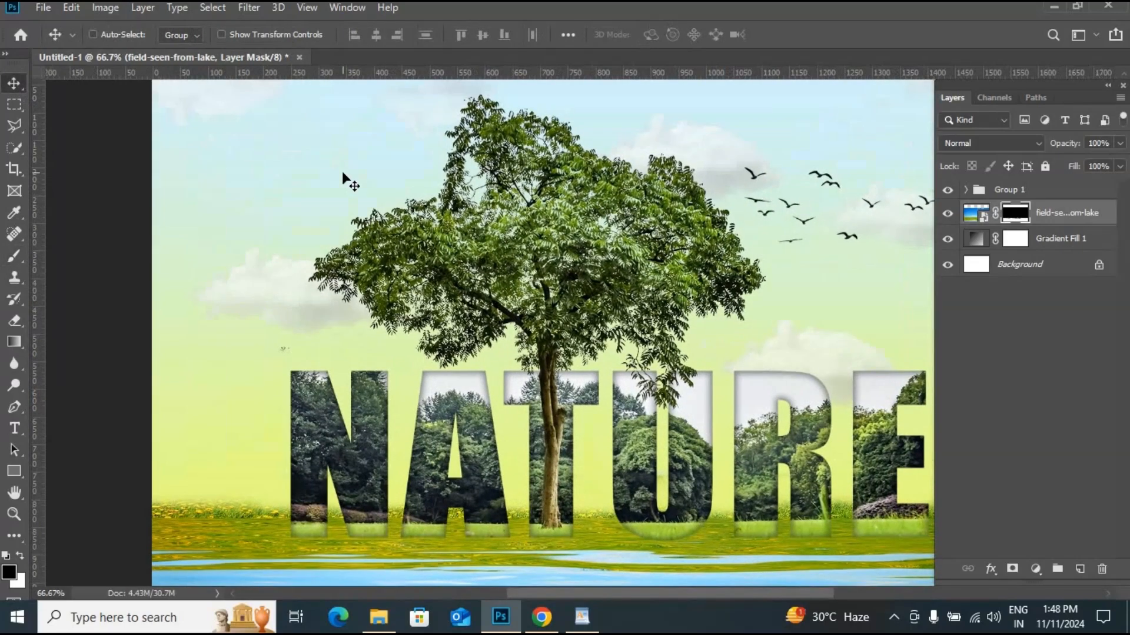
key(ctrl+minus)
key(ctrl+minus)
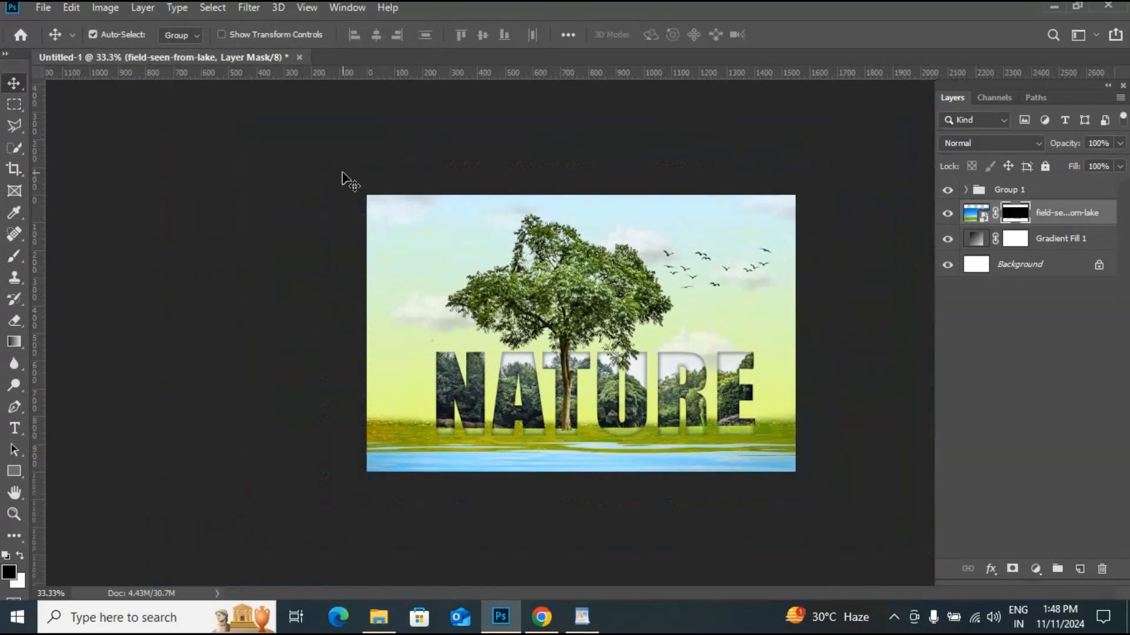
key(ctrl+plus)
click(1071, 196)
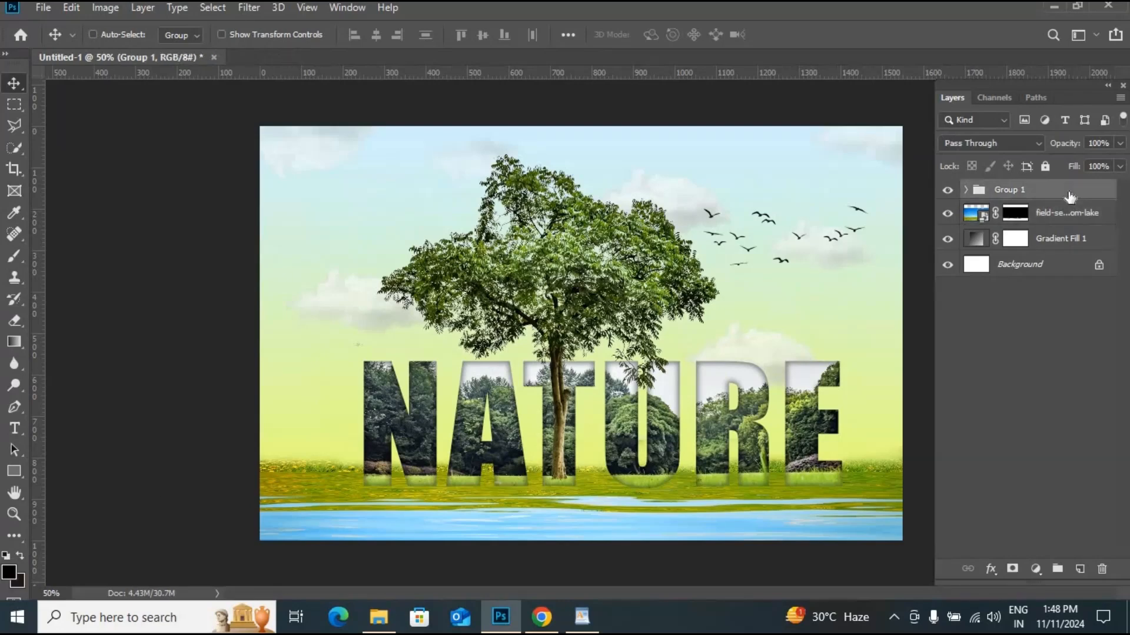
key(ctrl+j)
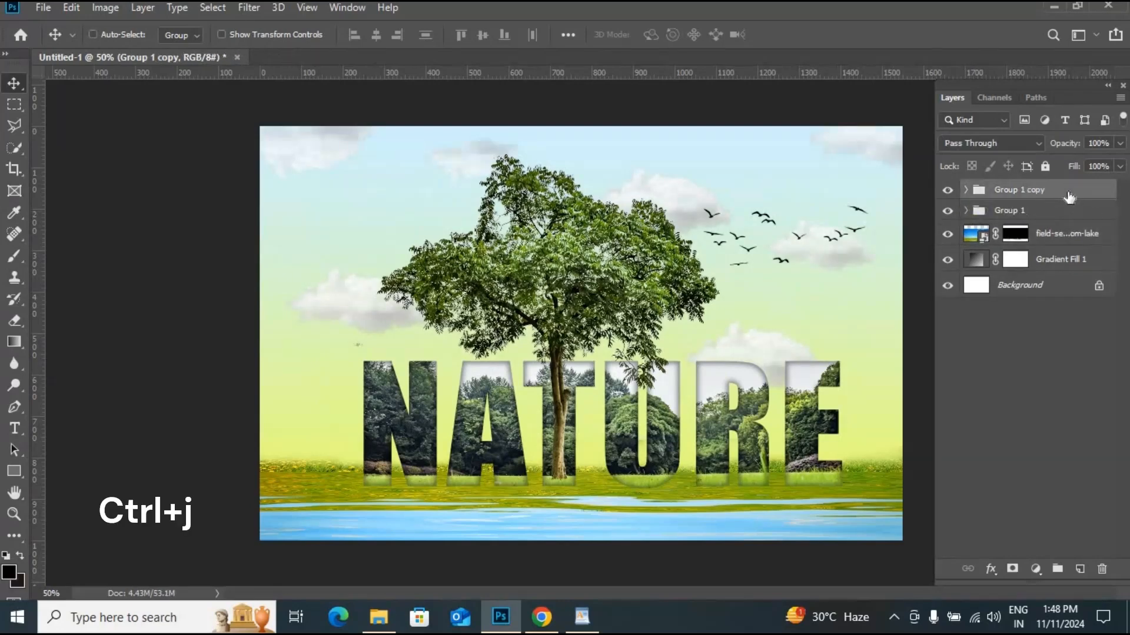
- Flip the group copy vertically and move it down below the text to form a reflection in the water
key(ctrl+minus)
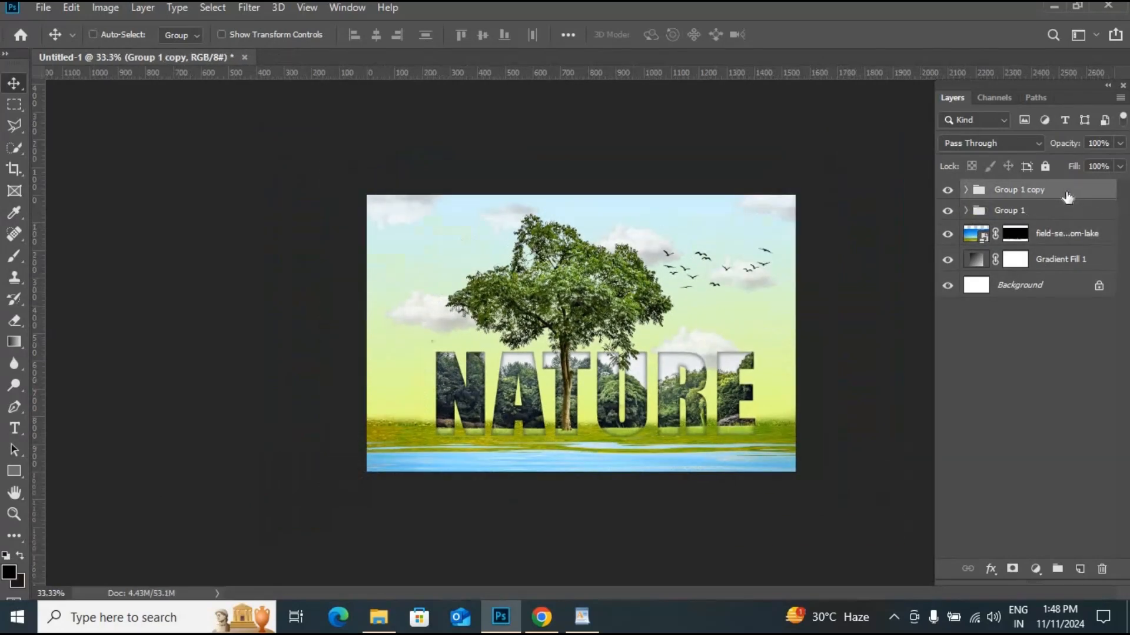
key(ctrl+t)
right_click(711, 271)
click(772, 493)
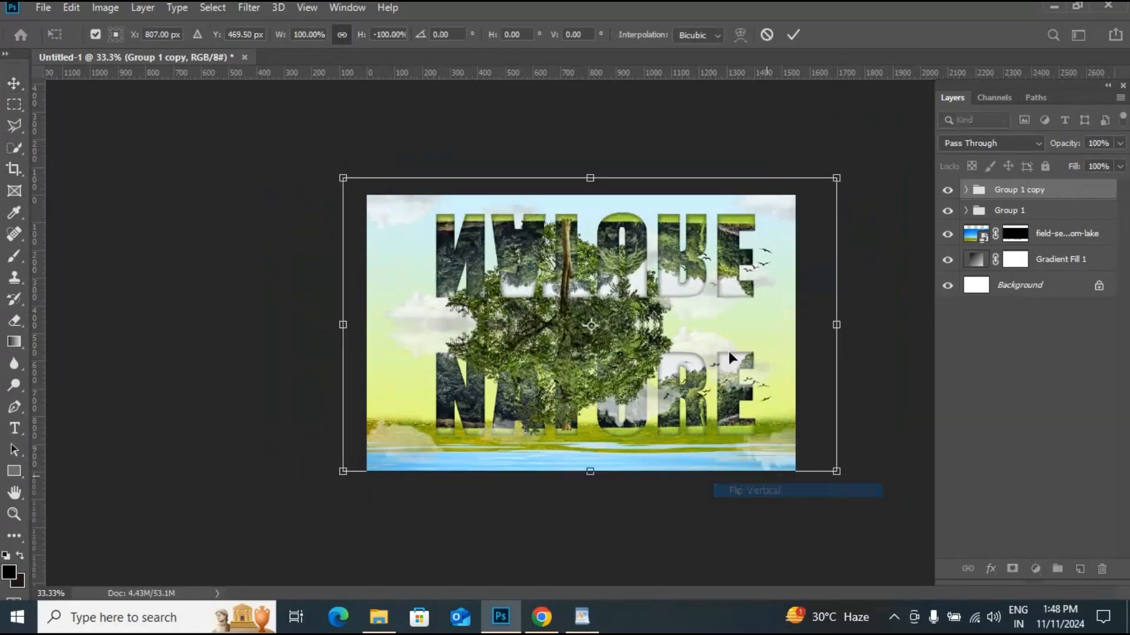
click(14, 83)
drag(628, 348, 669, 491)
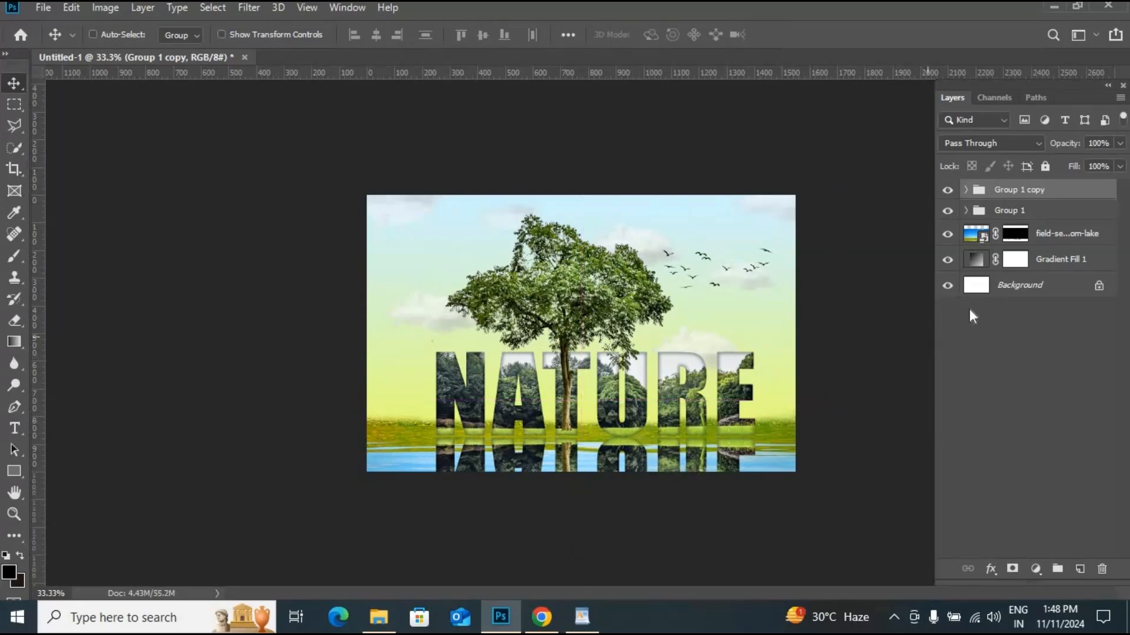
- Add a layer mask to the group copy and fade the reflection with a gradient
click(1011, 569)
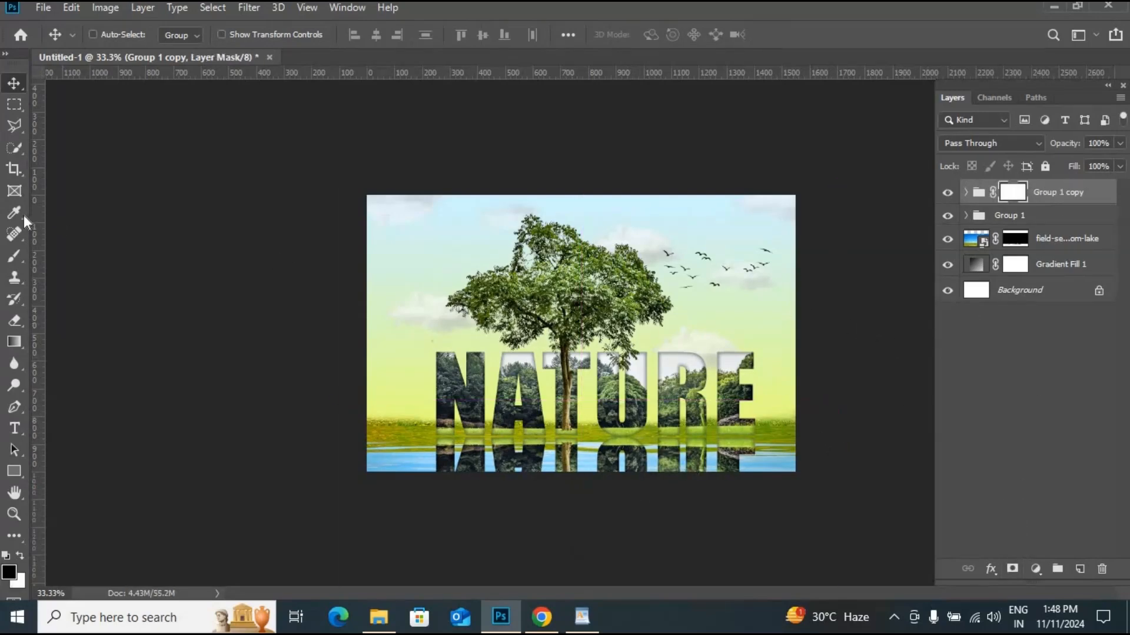
click(14, 342)
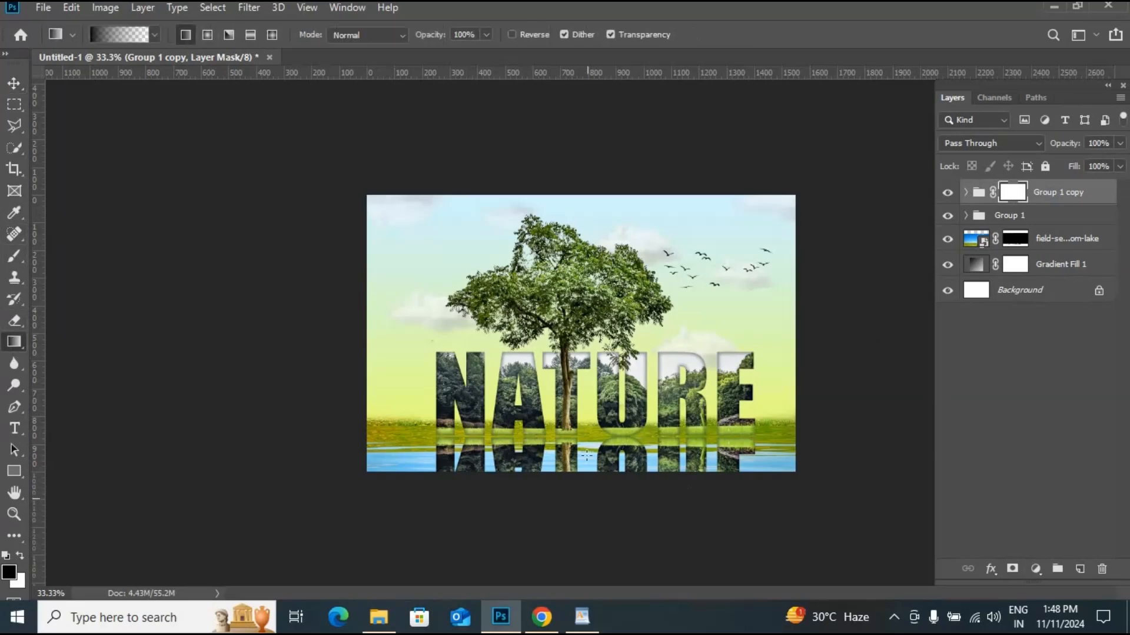
drag(587, 497, 586, 498)
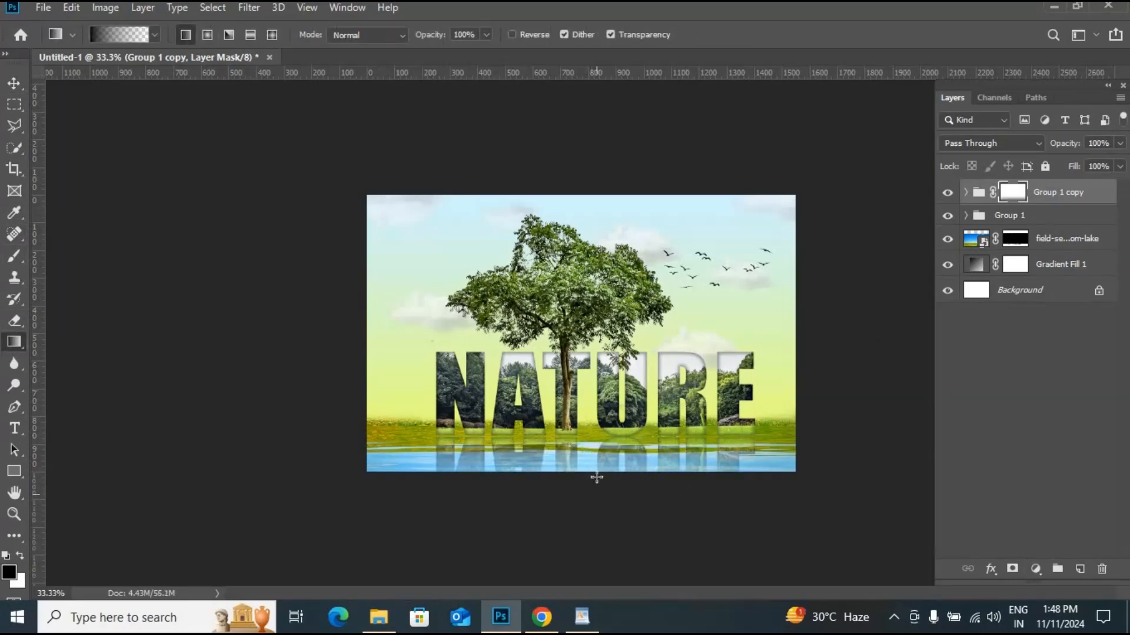
drag(596, 411, 596, 412)
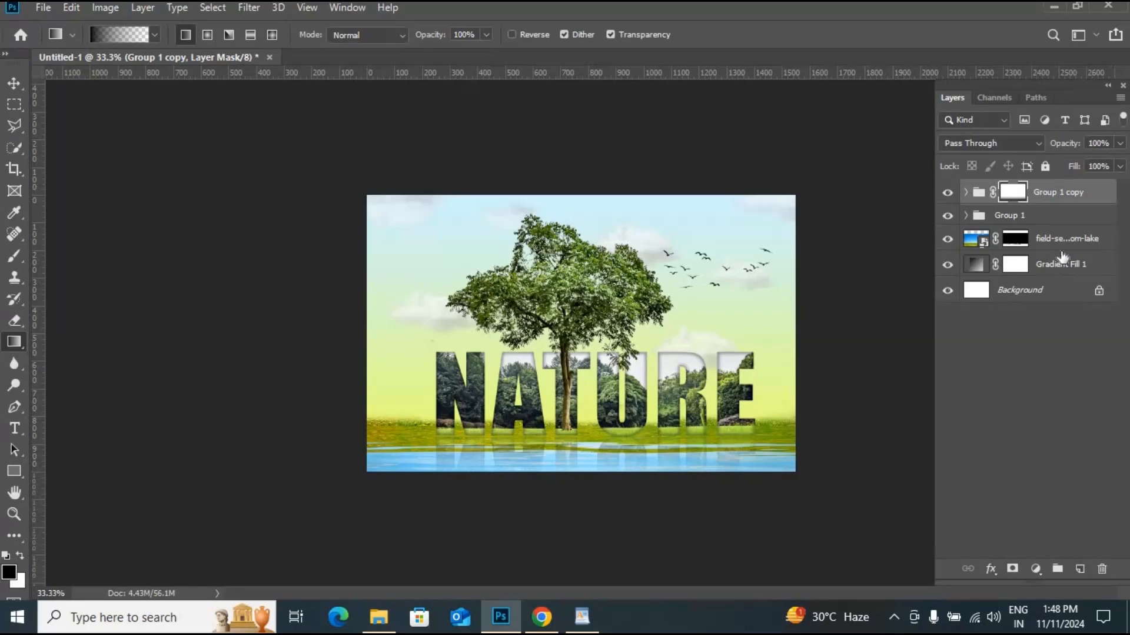
- Add a new empty layer and a Hue/Saturation adjustment layer at the top of the layer stack
click(1080, 570)
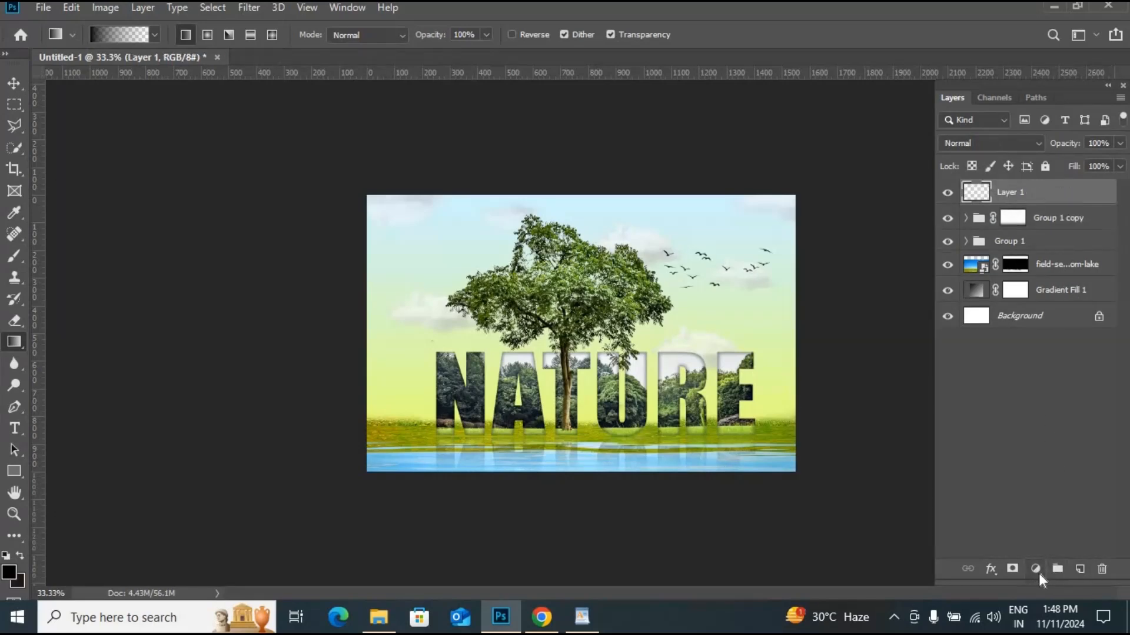
click(1036, 570)
click(1077, 412)
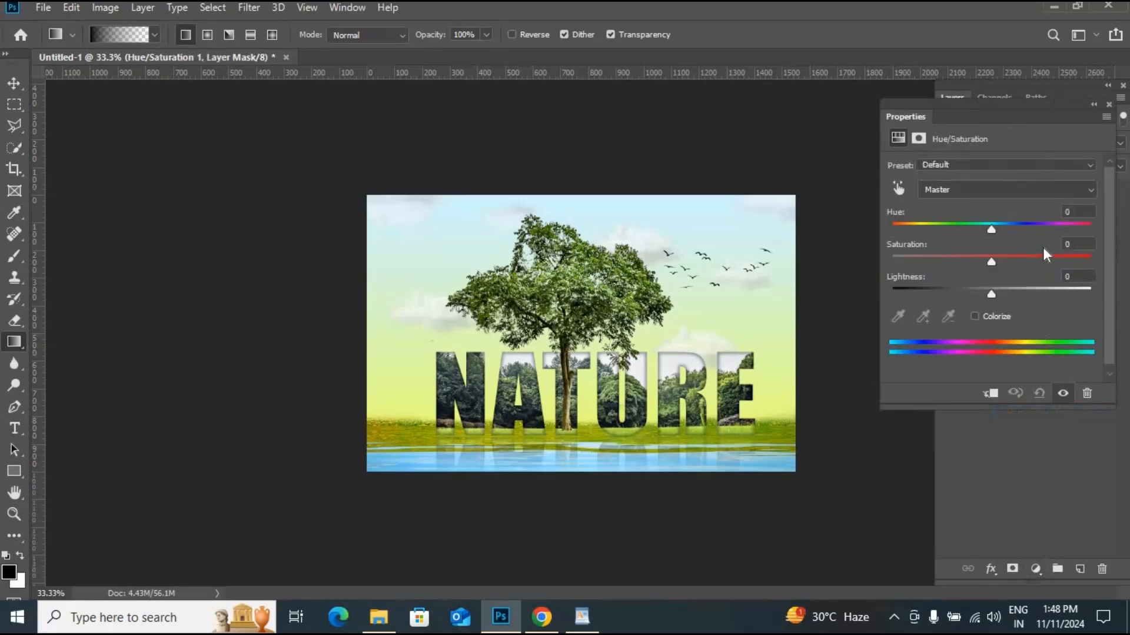
drag(991, 229, 993, 227)
drag(991, 294, 990, 296)
click(1108, 107)
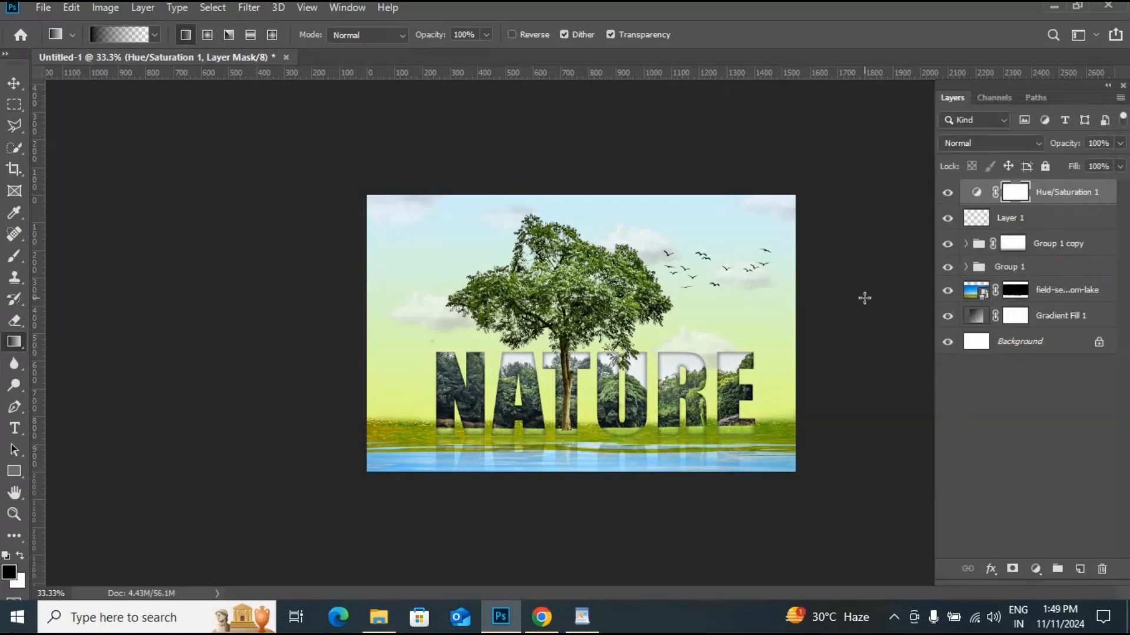